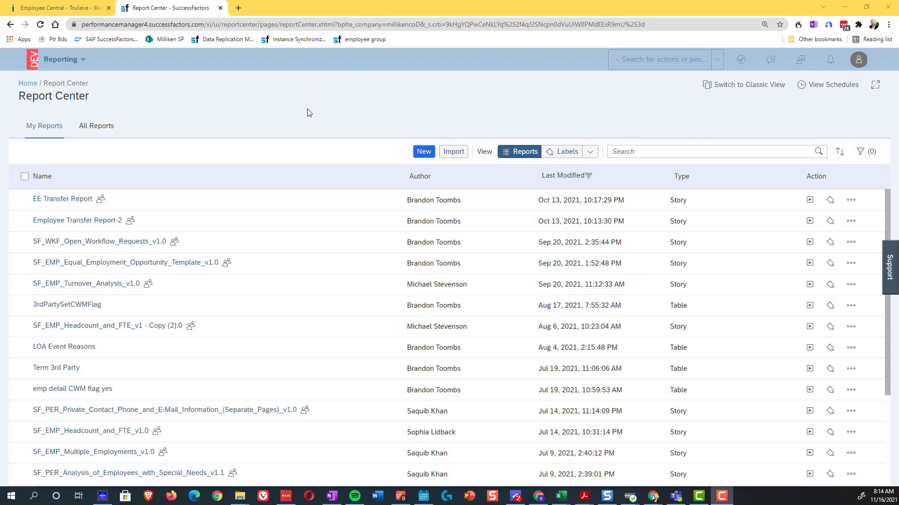
- Create a new Story report, discarding the earlier unsaved changes
{"action": "left_click", "coordinate": [424, 152]}
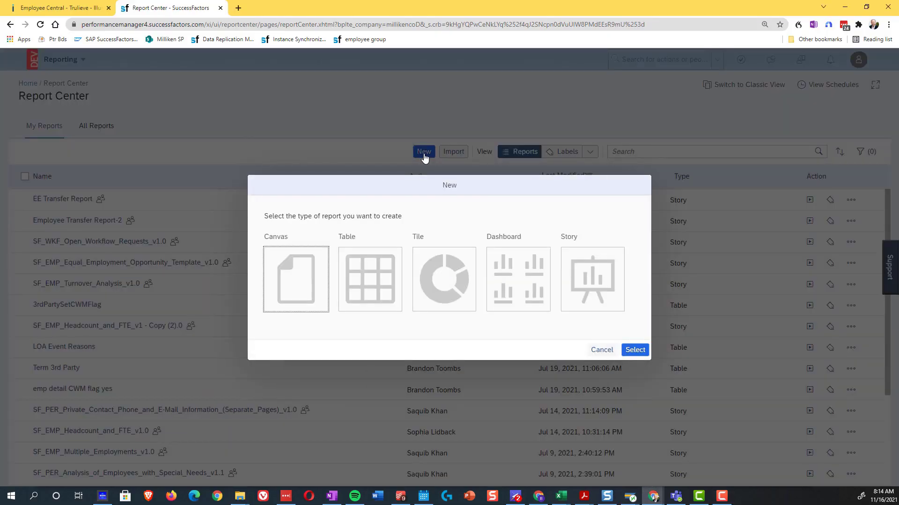
{"action": "left_click", "coordinate": [592, 281]}
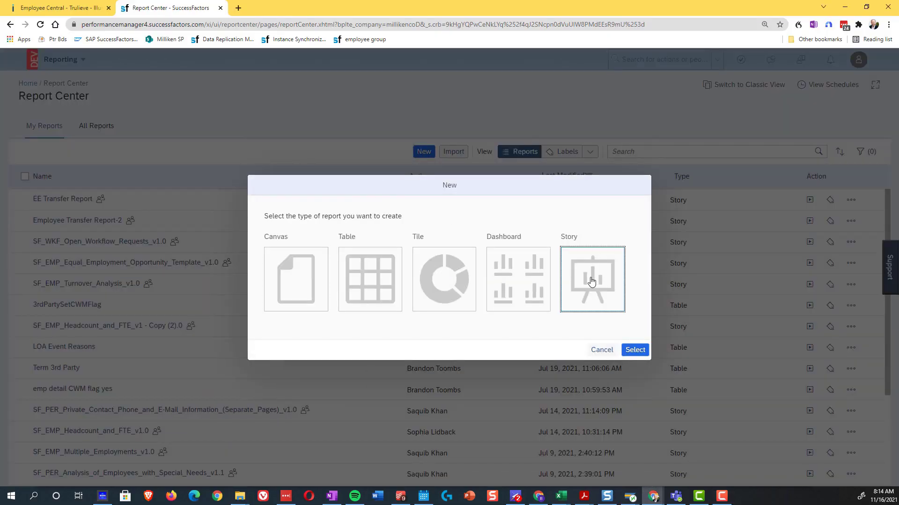
{"action": "left_click", "coordinate": [636, 351]}
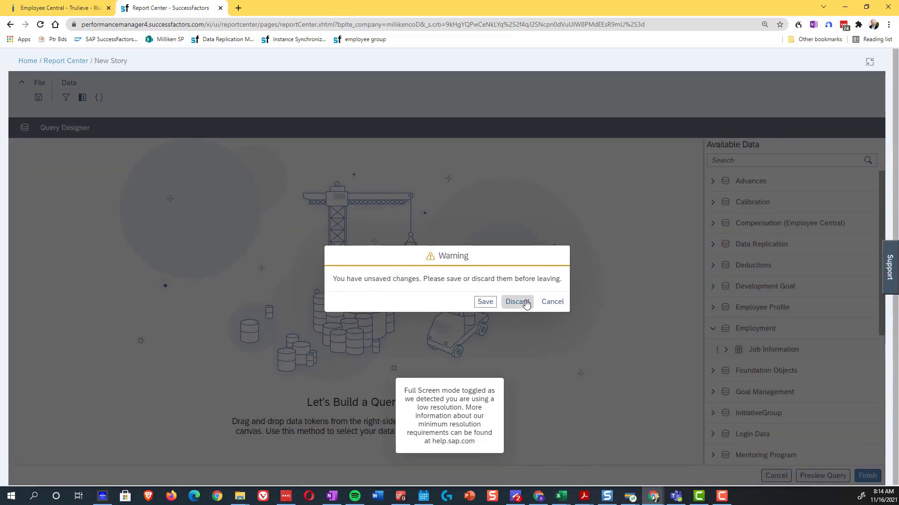
{"action": "left_click", "coordinate": [526, 302]}
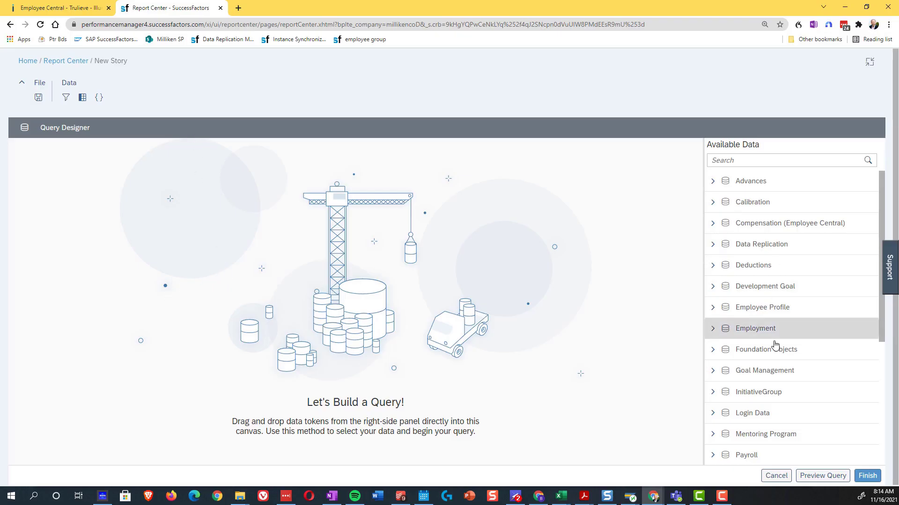
{"action": "left_click_drag", "start_coordinate": [881, 209], "coordinate": [880, 183]}
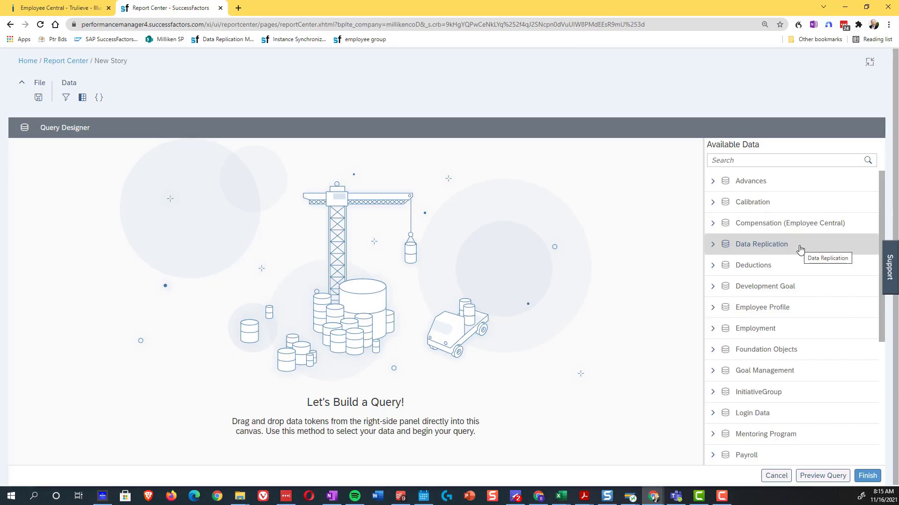
{"action": "scroll", "coordinate": [794, 295], "scroll_direction": "down", "scroll_amount": 2}
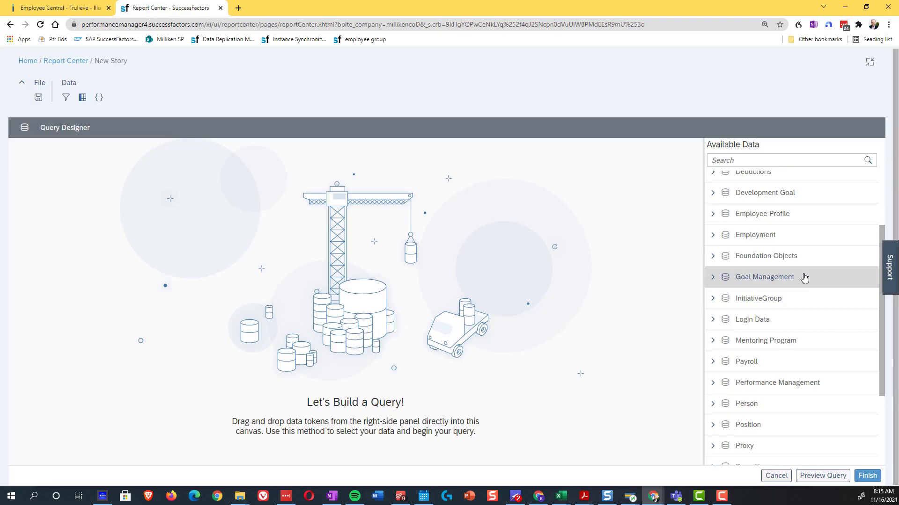
{"action": "scroll", "coordinate": [804, 278], "scroll_direction": "up", "scroll_amount": 2}
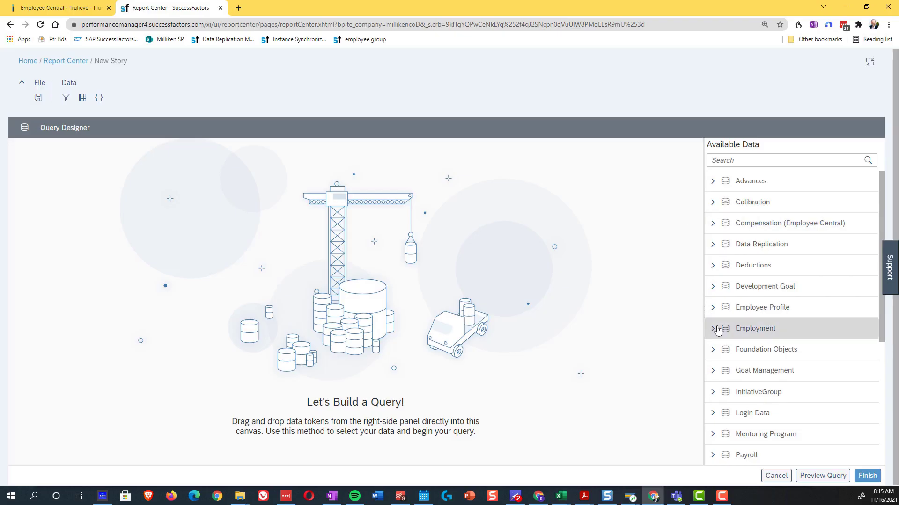
{"action": "scroll", "coordinate": [717, 330], "scroll_direction": "down", "scroll_amount": 1}
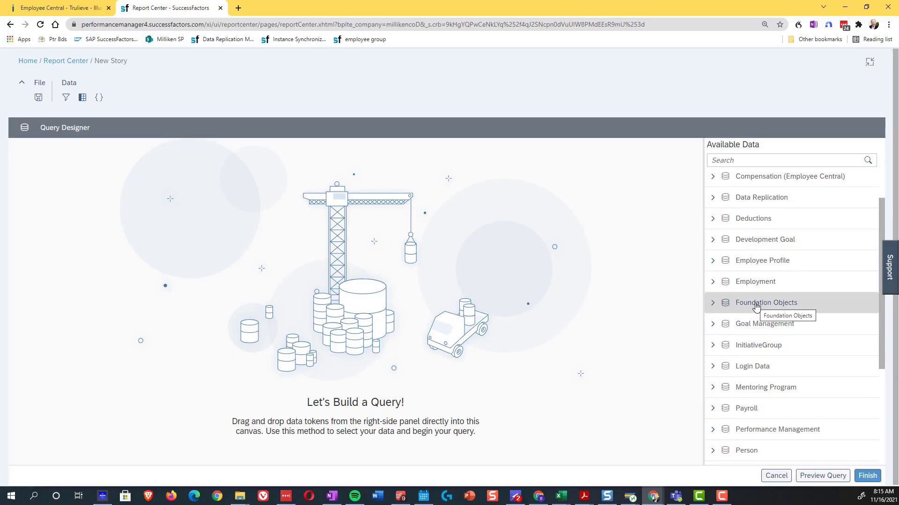
{"action": "scroll", "coordinate": [756, 306], "scroll_direction": "down", "scroll_amount": 1}
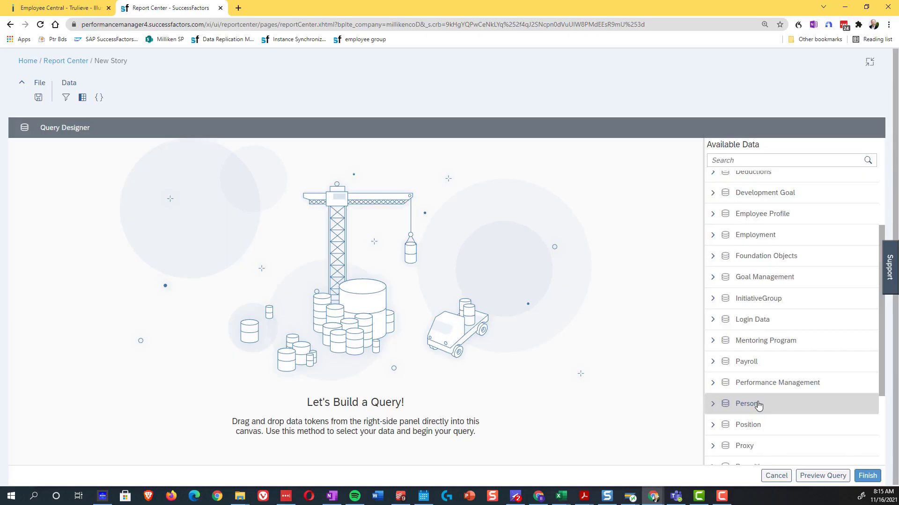
{"action": "scroll", "coordinate": [758, 406], "scroll_direction": "up", "scroll_amount": 3}
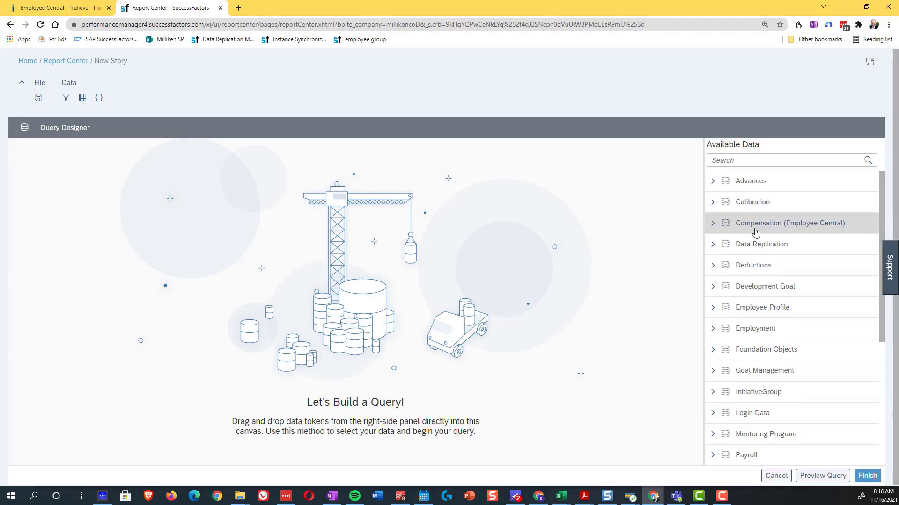
{"action": "scroll", "coordinate": [754, 225], "scroll_direction": "down", "scroll_amount": 4}
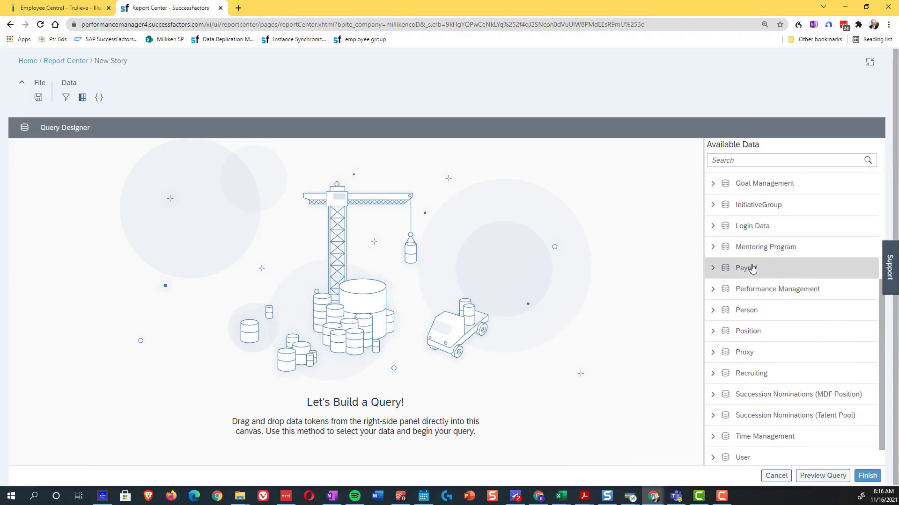
{"action": "scroll", "coordinate": [755, 275], "scroll_direction": "up", "scroll_amount": 1}
{"action": "scroll", "coordinate": [757, 273], "scroll_direction": "up", "scroll_amount": 3}
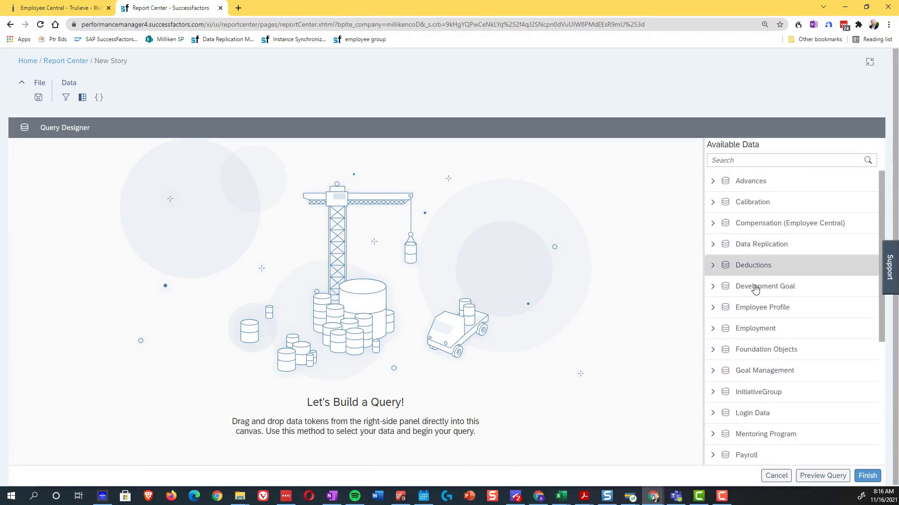
- Drag the Job Information table from Employment onto the empty query canvas
{"action": "left_click", "coordinate": [712, 330]}
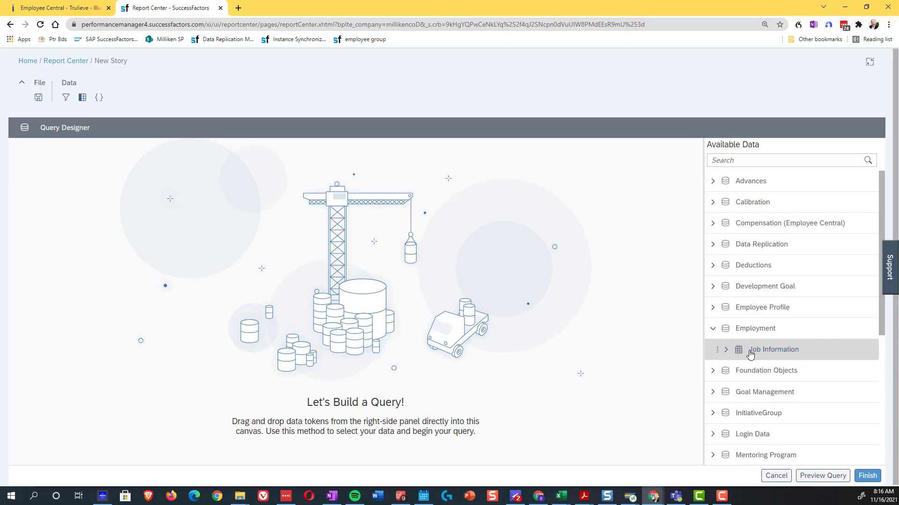
{"action": "left_click", "coordinate": [750, 354]}
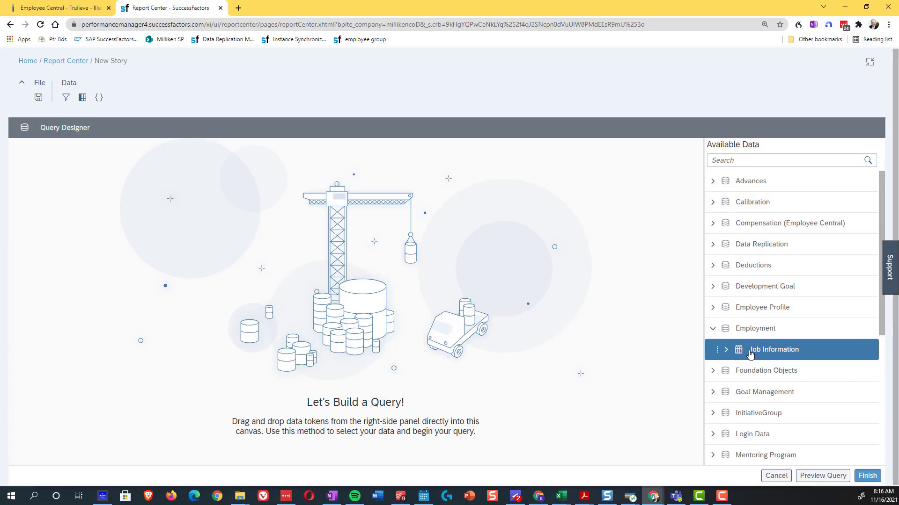
{"action": "left_click_drag", "start_coordinate": [750, 355], "coordinate": [159, 230]}
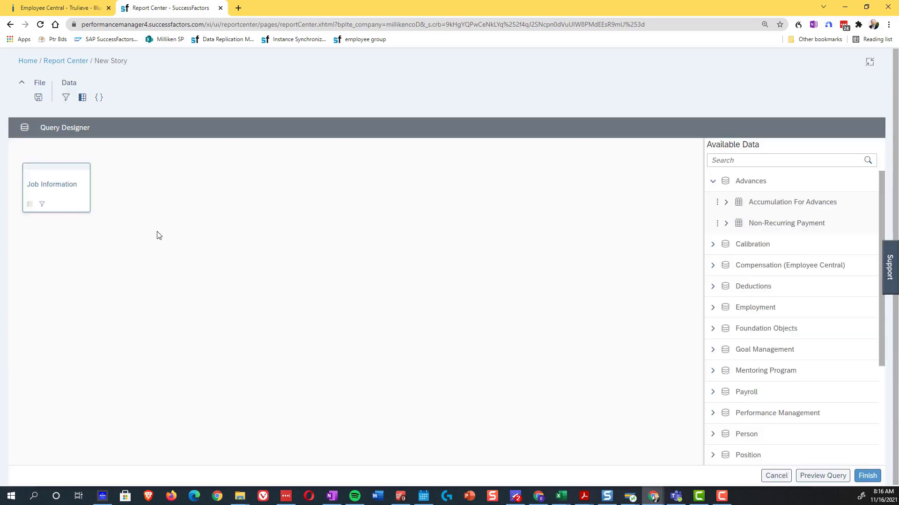
- Select the Job Information node on the canvas to show its side toolbar
{"action": "left_click", "coordinate": [77, 184]}
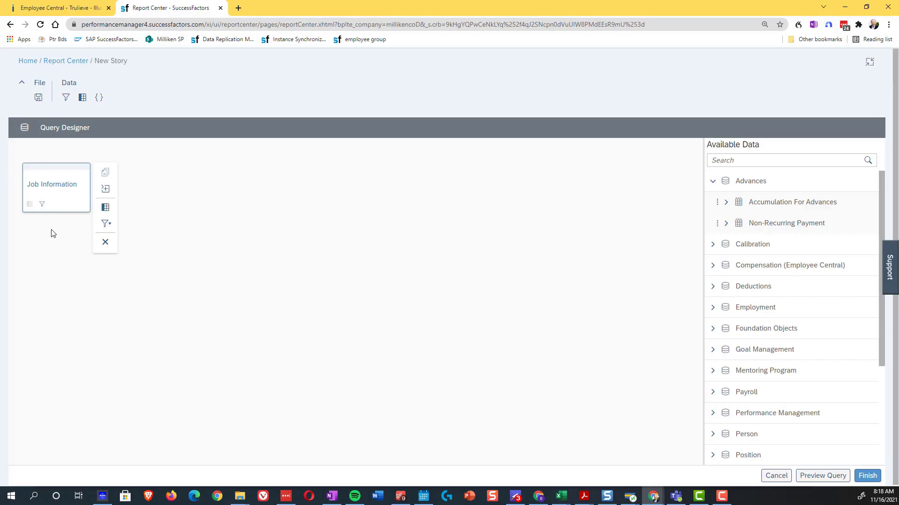
- Show tables relatable to Job Information, opening and closing its column list without picking fields
{"action": "left_click", "coordinate": [104, 189]}
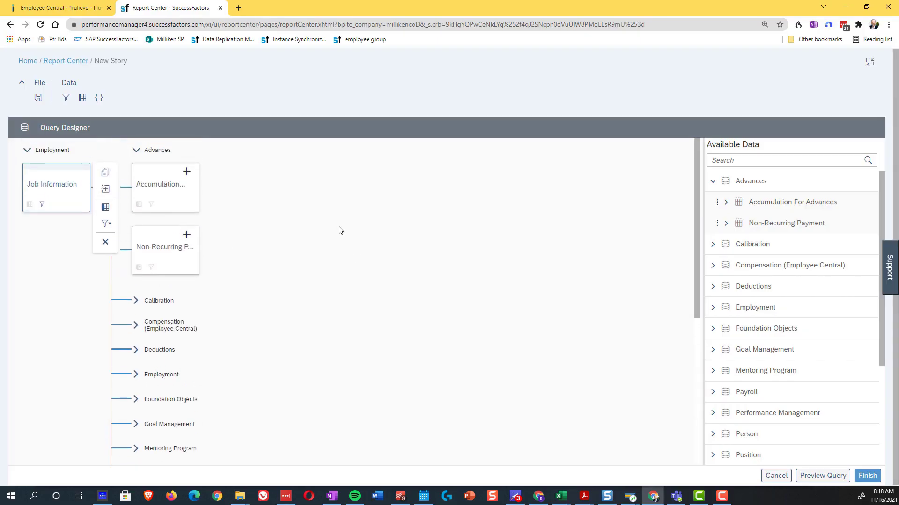
{"action": "scroll", "coordinate": [341, 230], "scroll_direction": "down", "scroll_amount": 1}
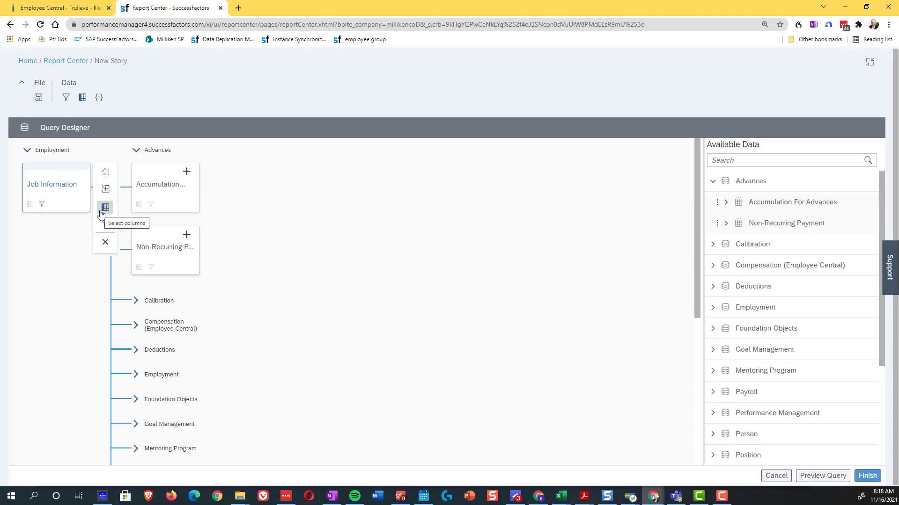
{"action": "left_click", "coordinate": [104, 212]}
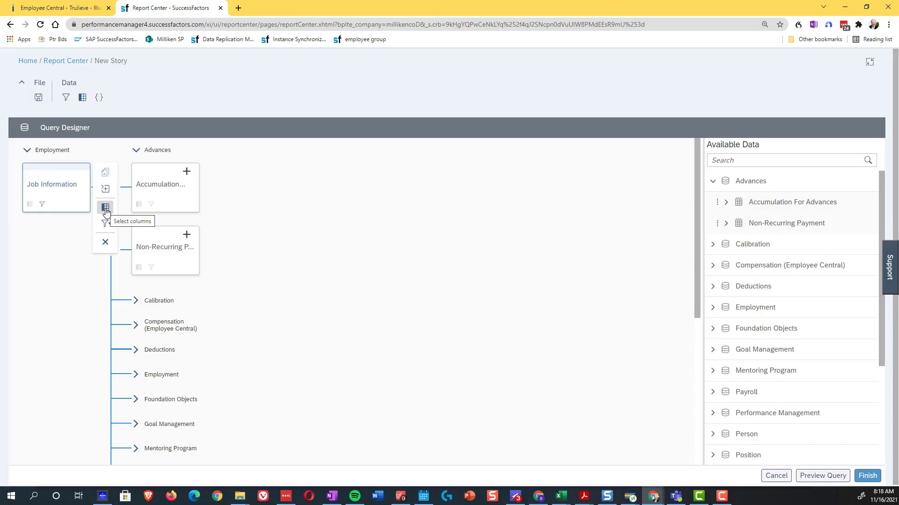
{"action": "left_click", "coordinate": [105, 212]}
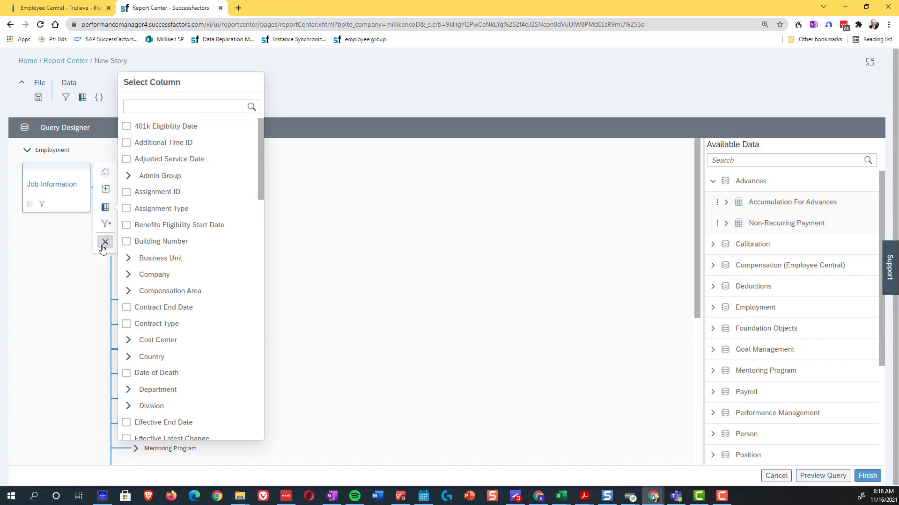
{"action": "scroll", "coordinate": [146, 207], "scroll_direction": "down", "scroll_amount": 10}
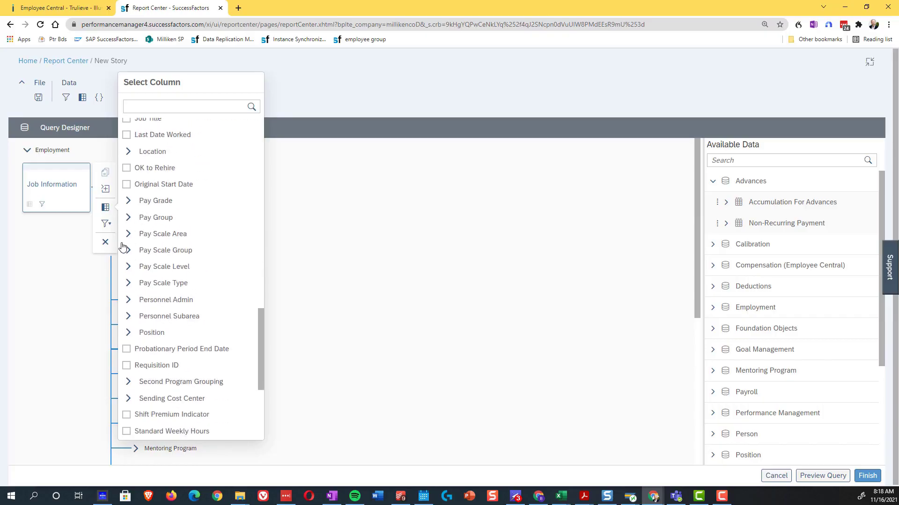
{"action": "scroll", "coordinate": [147, 207], "scroll_direction": "up", "scroll_amount": 5}
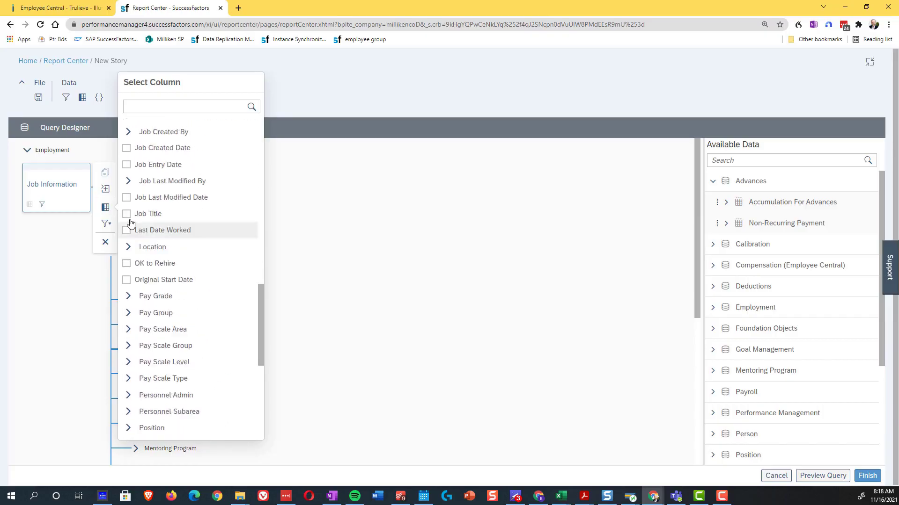
{"action": "left_click", "coordinate": [68, 245]}
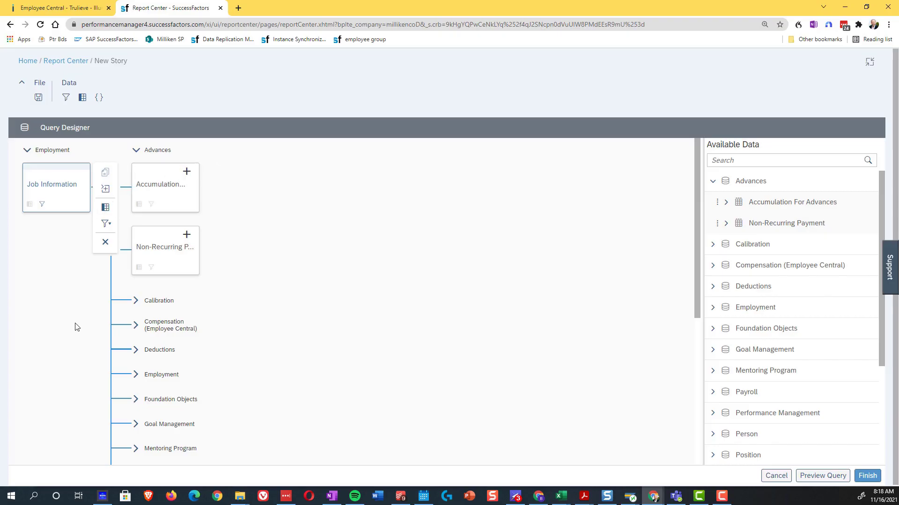
- Expand the Person category and commit the Personal Information table to the query
{"action": "scroll", "coordinate": [77, 323], "scroll_direction": "down", "scroll_amount": 2}
{"action": "scroll", "coordinate": [83, 300], "scroll_direction": "up", "scroll_amount": 2}
{"action": "scroll", "coordinate": [132, 297], "scroll_direction": "down", "scroll_amount": 3}
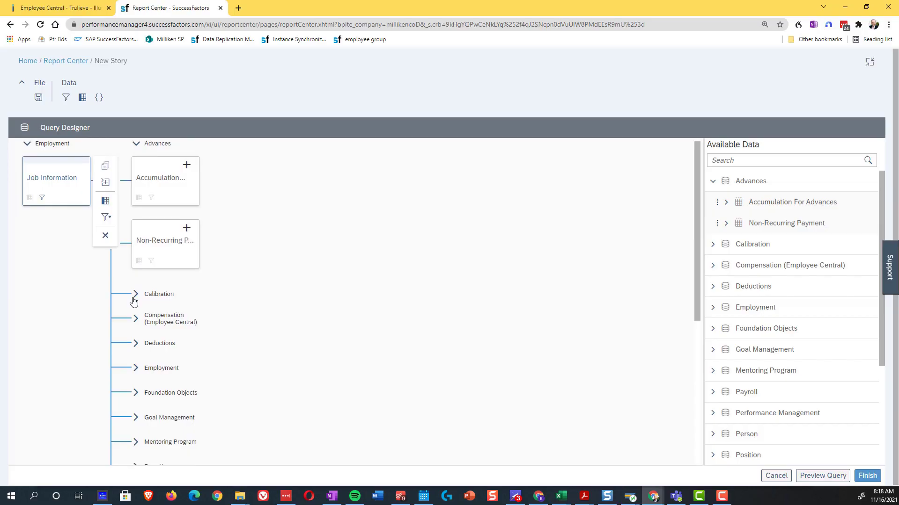
{"action": "scroll", "coordinate": [130, 258], "scroll_direction": "up", "scroll_amount": 3}
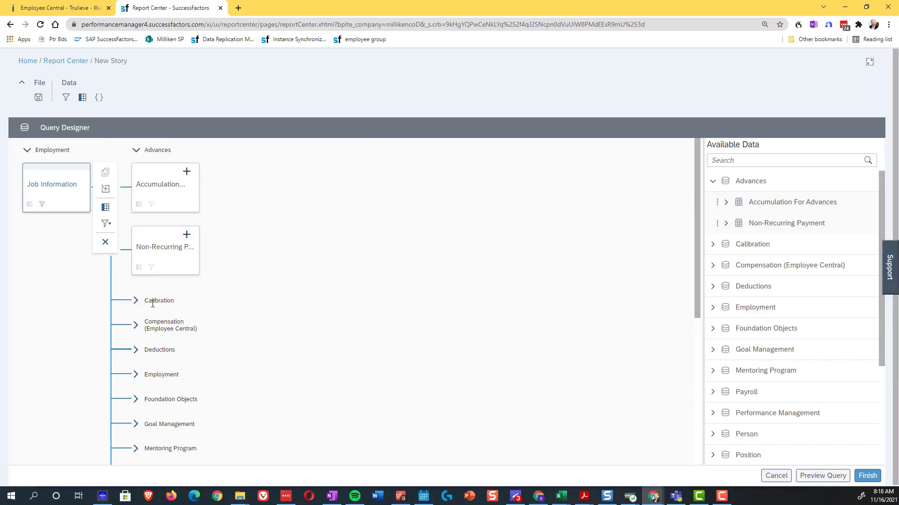
{"action": "scroll", "coordinate": [134, 368], "scroll_direction": "down", "scroll_amount": 1}
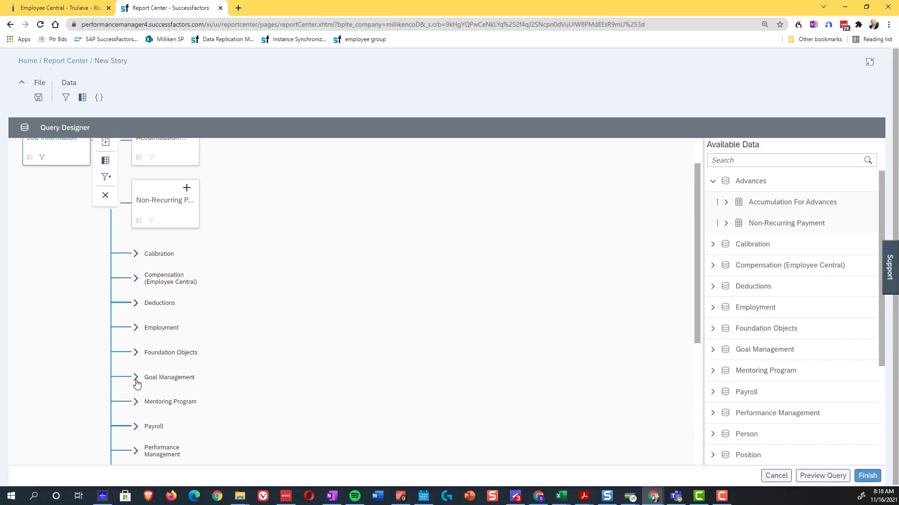
{"action": "scroll", "coordinate": [137, 379], "scroll_direction": "down", "scroll_amount": 2}
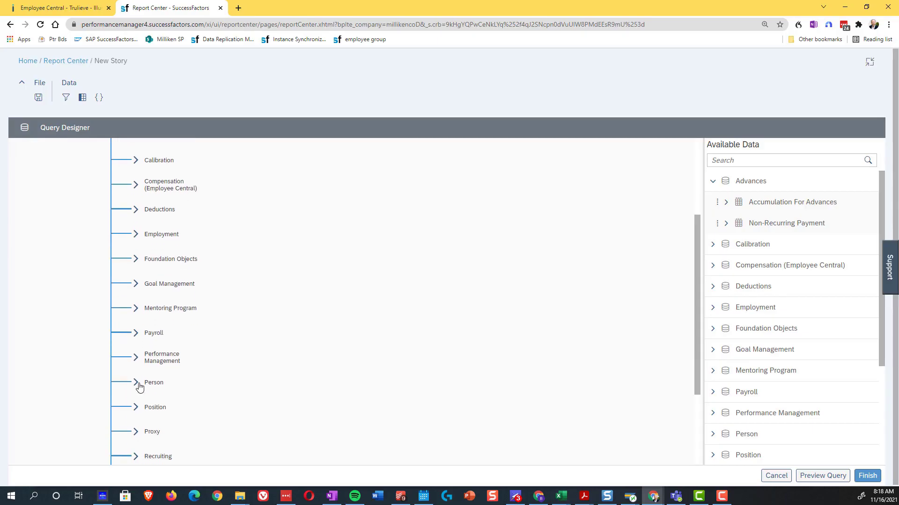
{"action": "left_click", "coordinate": [137, 383]}
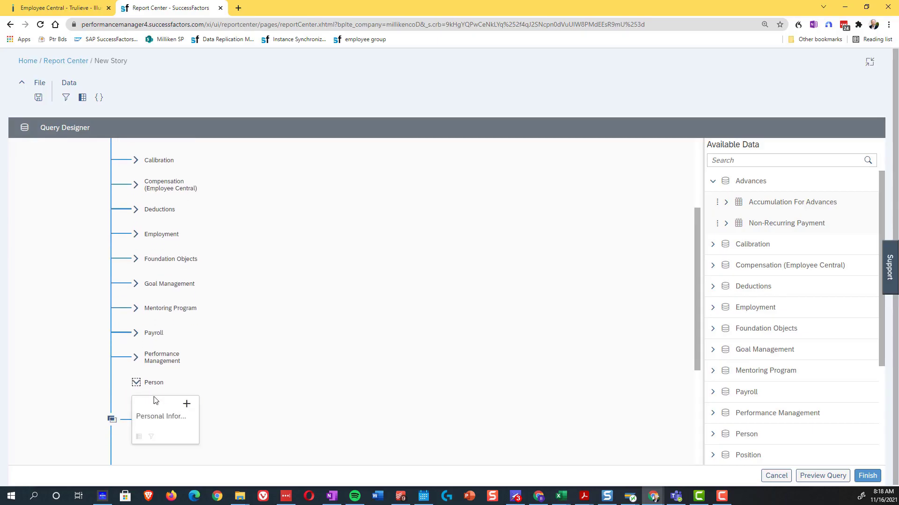
{"action": "left_click", "coordinate": [187, 405]}
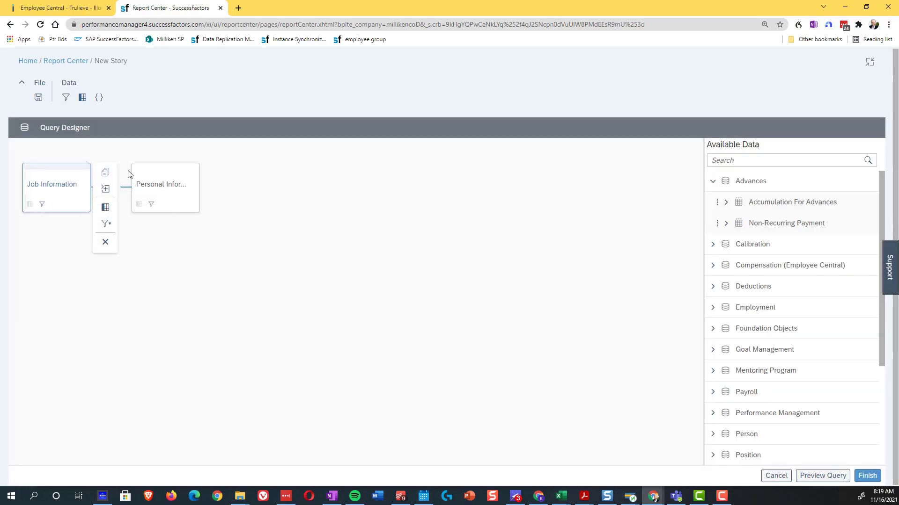
- Show Job Information's joinable tables, cancelling the Remove Table prompt to keep it
{"action": "left_click", "coordinate": [105, 189]}
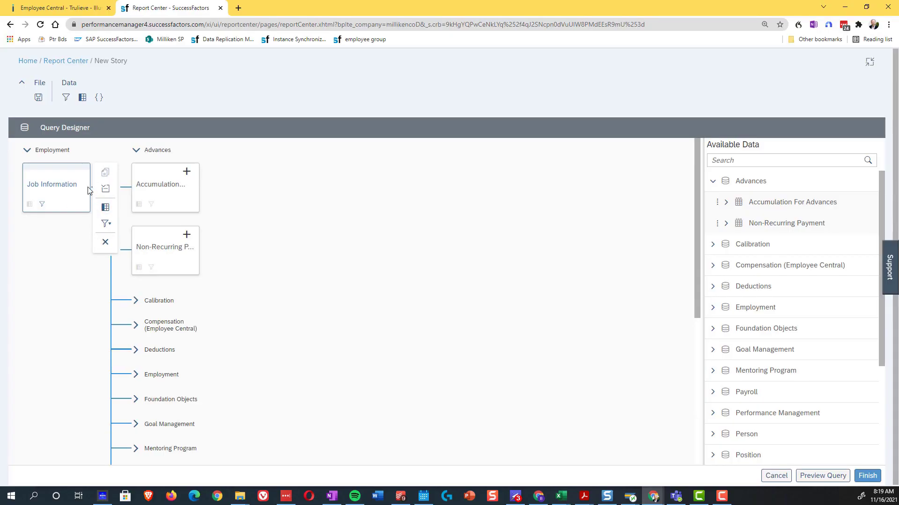
{"action": "left_click", "coordinate": [105, 242]}
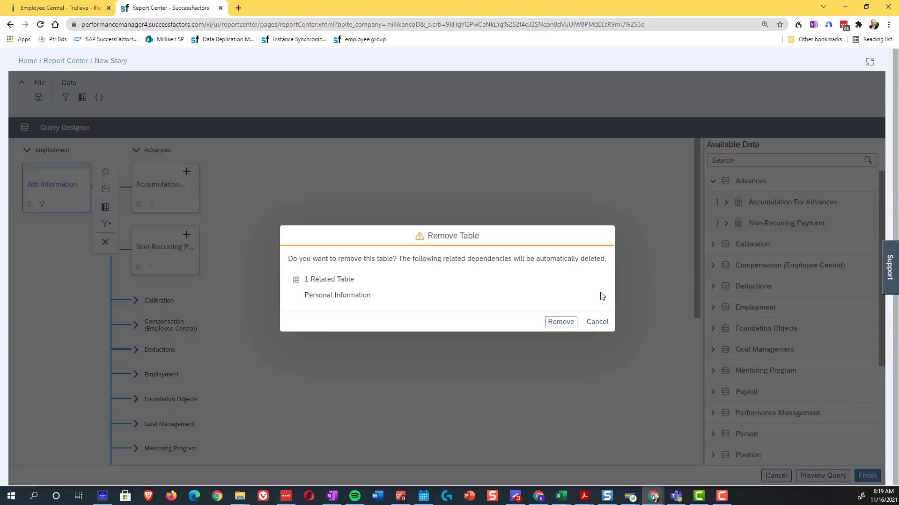
{"action": "left_click", "coordinate": [592, 323]}
- Expand Person, select Personal Information, then collapse the Person branch
{"action": "scroll", "coordinate": [140, 381], "scroll_direction": "down", "scroll_amount": 3}
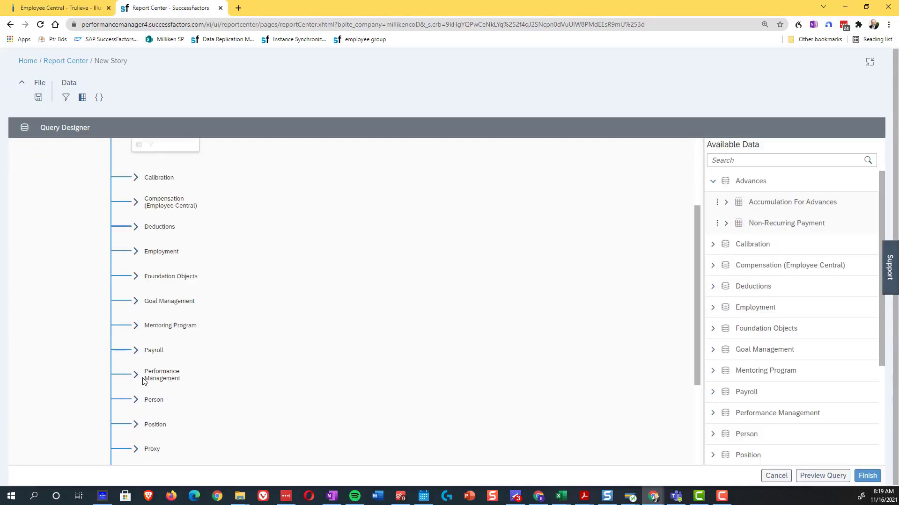
{"action": "scroll", "coordinate": [144, 381], "scroll_direction": "up", "scroll_amount": 1}
{"action": "scroll", "coordinate": [144, 381], "scroll_direction": "down", "scroll_amount": 3}
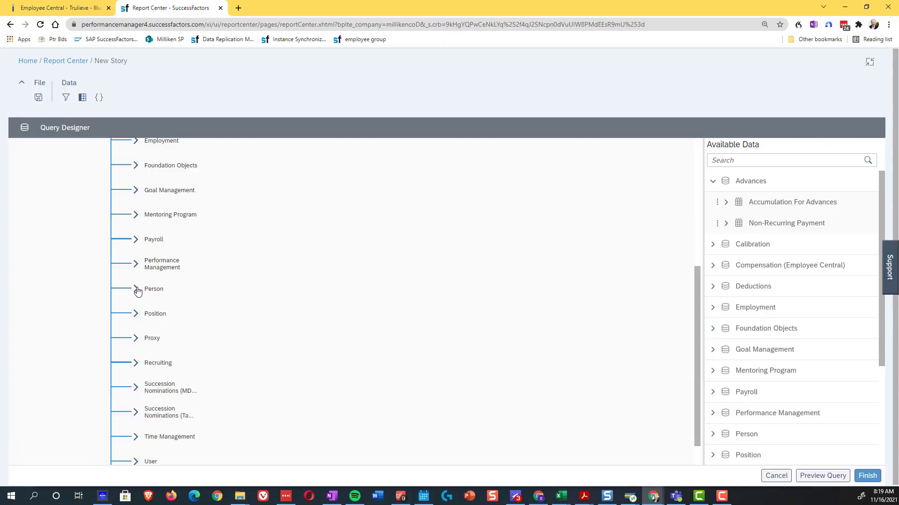
{"action": "left_click", "coordinate": [136, 288]}
{"action": "left_click", "coordinate": [174, 326]}
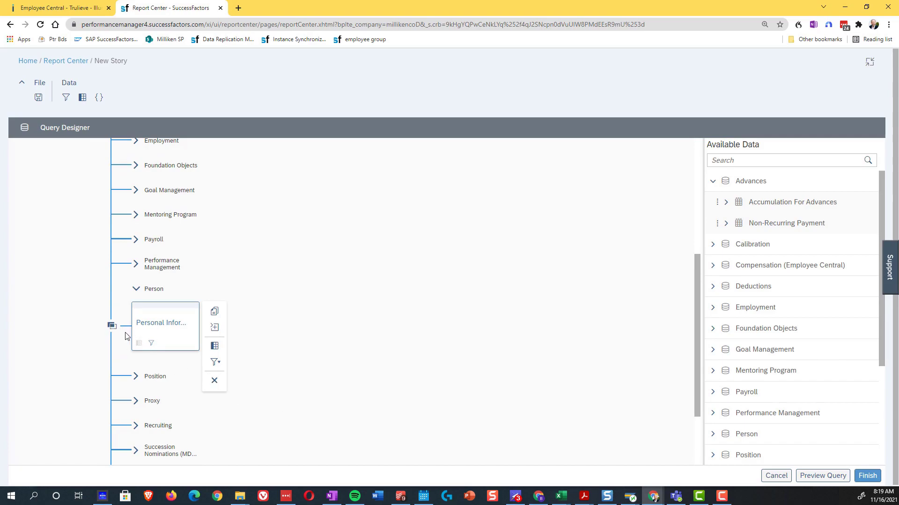
{"action": "left_click", "coordinate": [112, 326]}
- Expand Person again and show the tables that can join to Personal Information
{"action": "scroll", "coordinate": [120, 272], "scroll_direction": "up", "scroll_amount": 2}
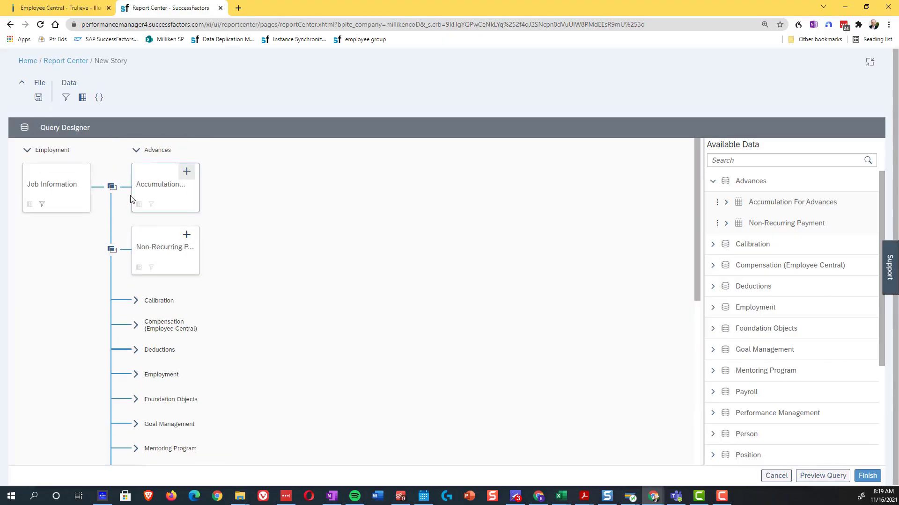
{"action": "left_click", "coordinate": [112, 187]}
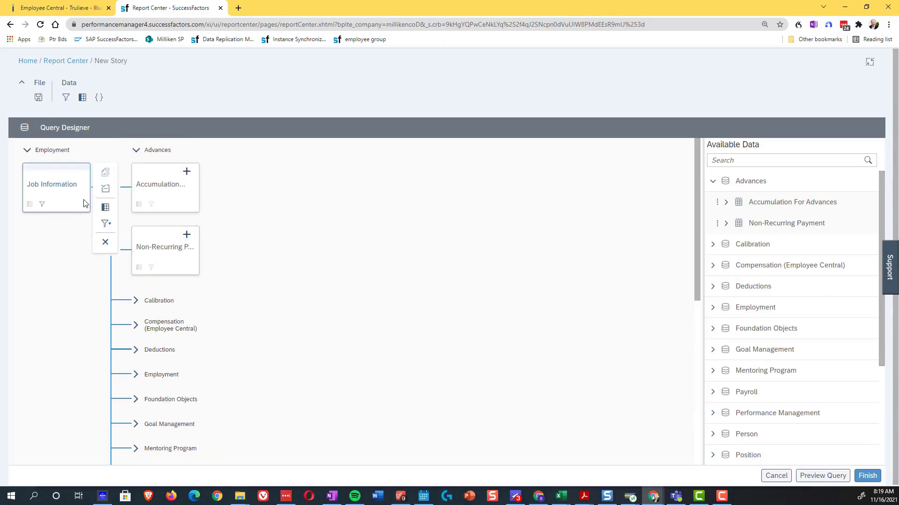
{"action": "left_click", "coordinate": [106, 190]}
{"action": "scroll", "coordinate": [112, 302], "scroll_direction": "down", "scroll_amount": 5}
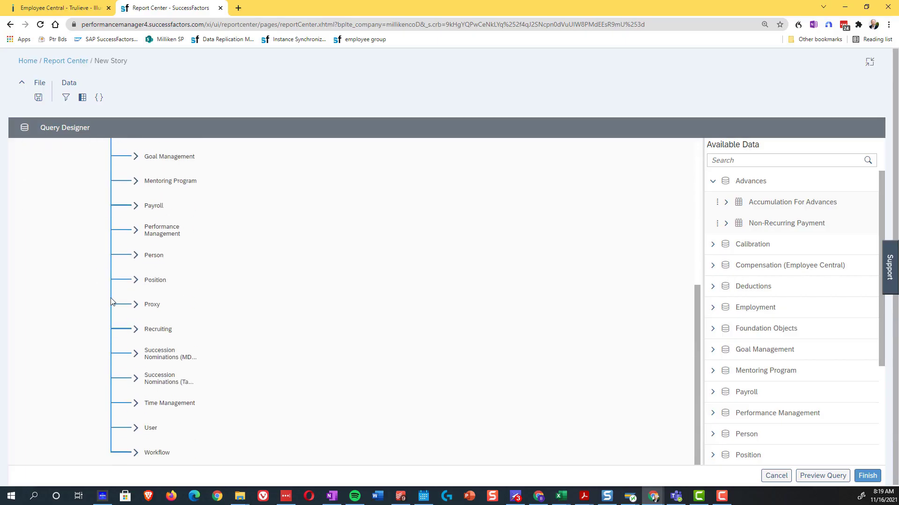
{"action": "left_click", "coordinate": [136, 255]}
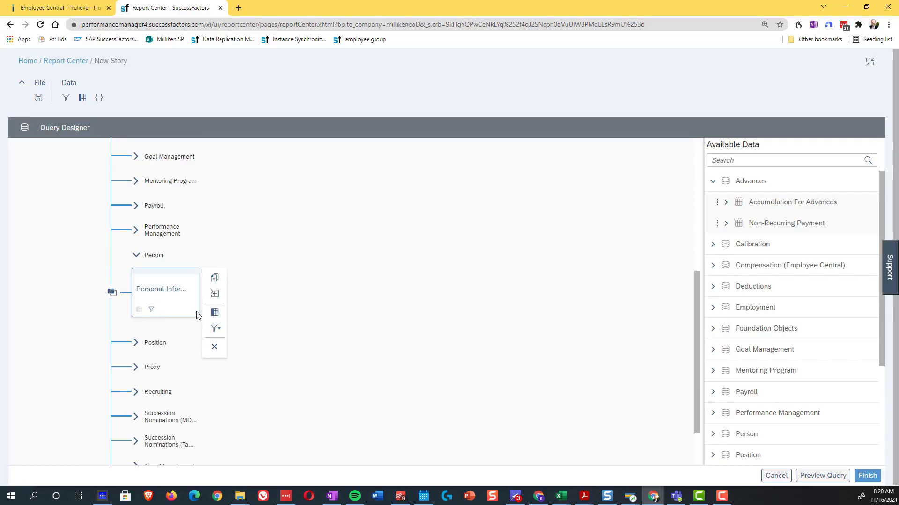
{"action": "left_click", "coordinate": [214, 293]}
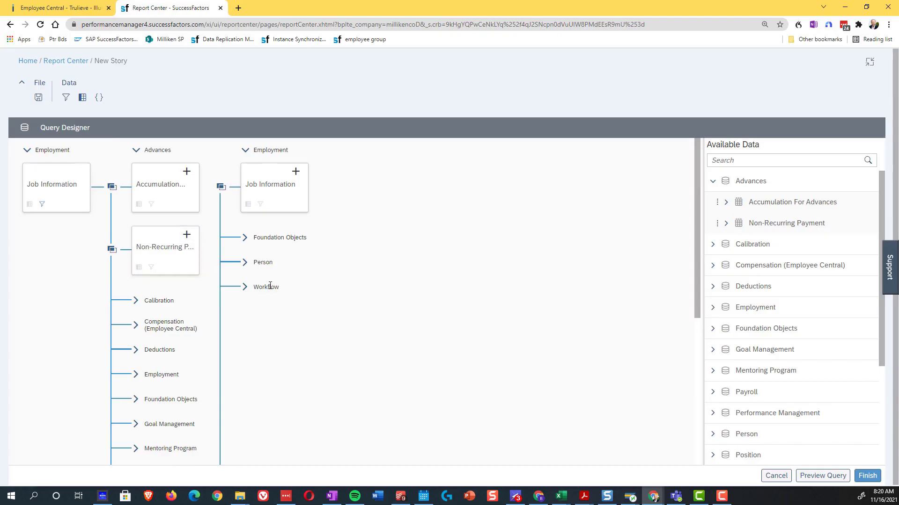
- Expand Employment in the join tree and browse Admin Code, Admin Group, Compensation and other tables
{"action": "scroll", "coordinate": [273, 257], "scroll_direction": "down", "scroll_amount": 2}
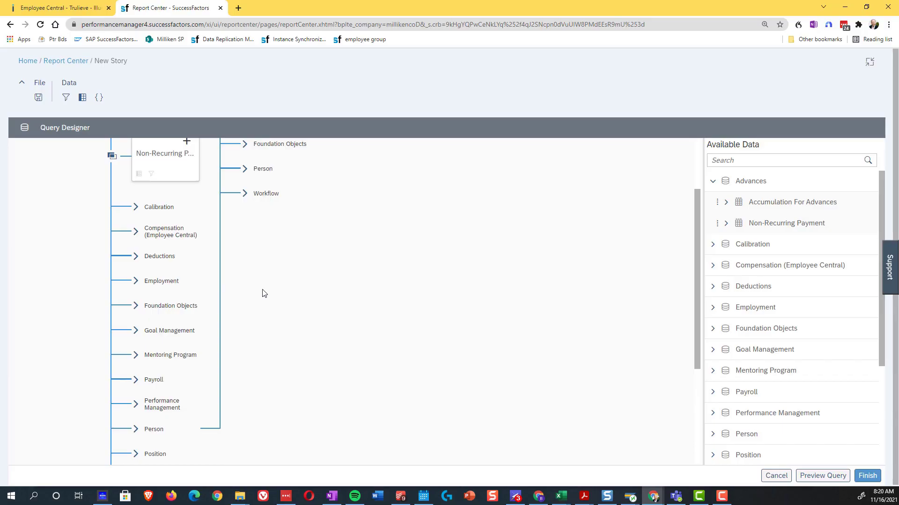
{"action": "scroll", "coordinate": [263, 287], "scroll_direction": "down", "scroll_amount": 1}
{"action": "scroll", "coordinate": [260, 287], "scroll_direction": "up", "scroll_amount": 3}
{"action": "scroll", "coordinate": [103, 337], "scroll_direction": "down", "scroll_amount": 1}
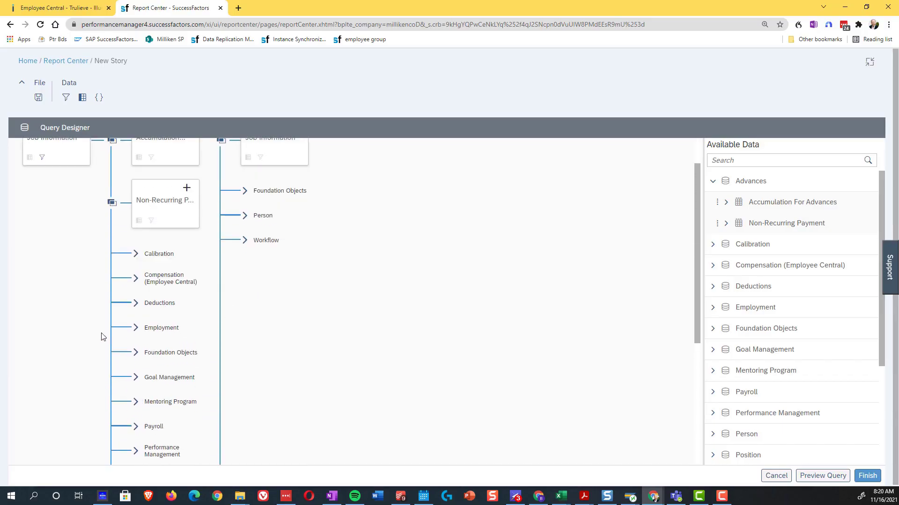
{"action": "left_click", "coordinate": [135, 328]}
{"action": "scroll", "coordinate": [161, 390], "scroll_direction": "down", "scroll_amount": 1}
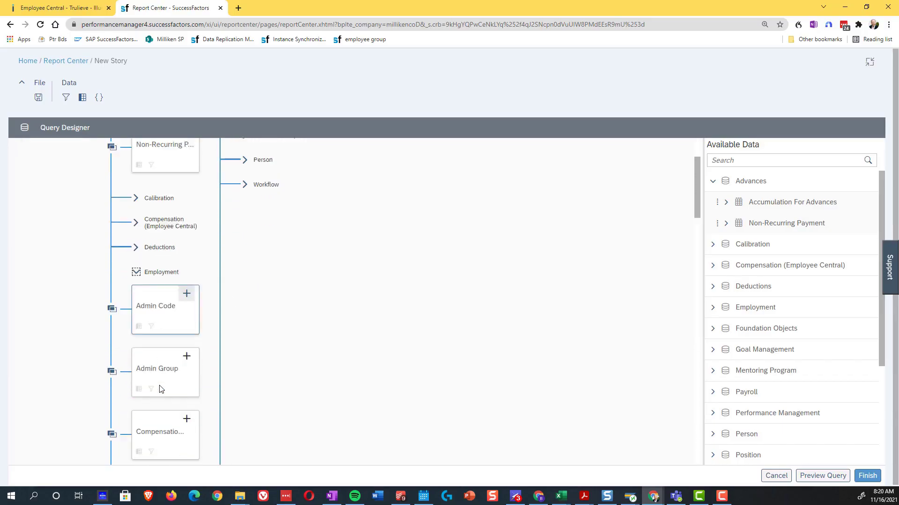
{"action": "scroll", "coordinate": [160, 389], "scroll_direction": "down", "scroll_amount": 3}
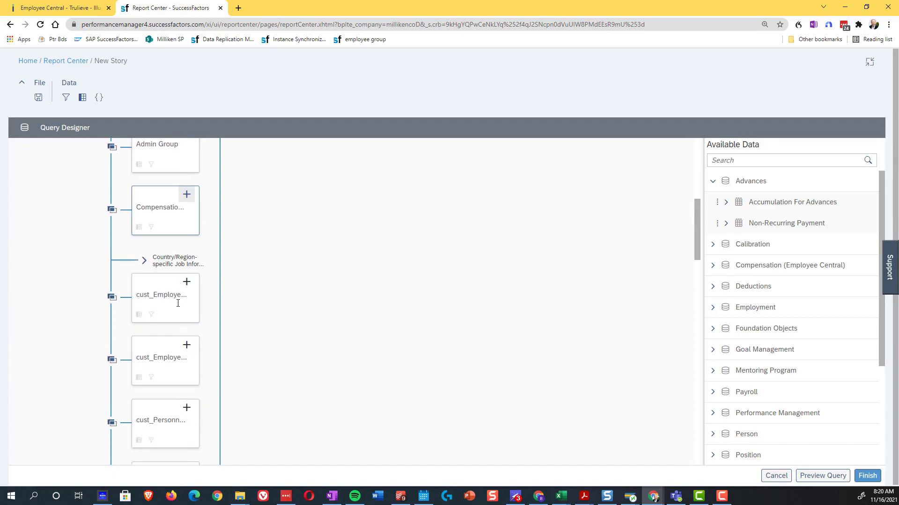
{"action": "scroll", "coordinate": [174, 304], "scroll_direction": "down", "scroll_amount": 2}
{"action": "scroll", "coordinate": [175, 302], "scroll_direction": "down", "scroll_amount": 3}
{"action": "scroll", "coordinate": [166, 407], "scroll_direction": "down", "scroll_amount": 1}
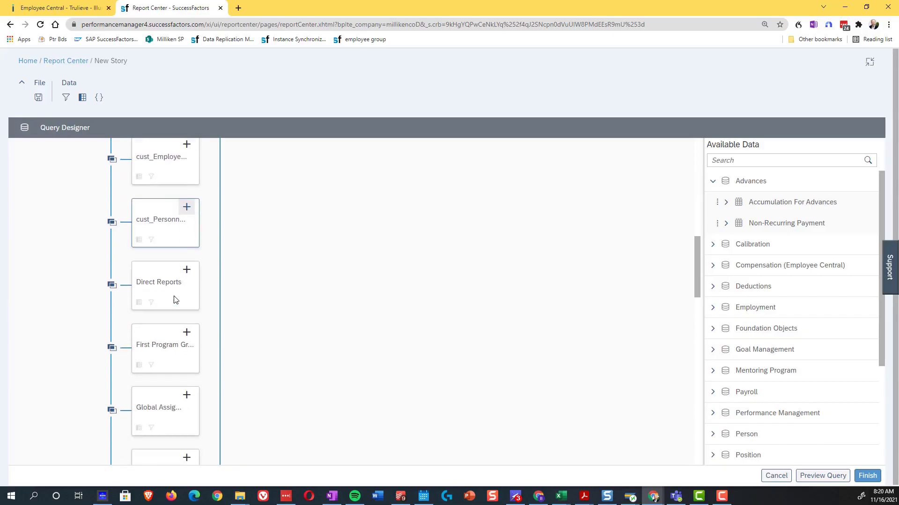
{"action": "scroll", "coordinate": [167, 407], "scroll_direction": "up", "scroll_amount": 1}
{"action": "scroll", "coordinate": [185, 311], "scroll_direction": "down", "scroll_amount": 6}
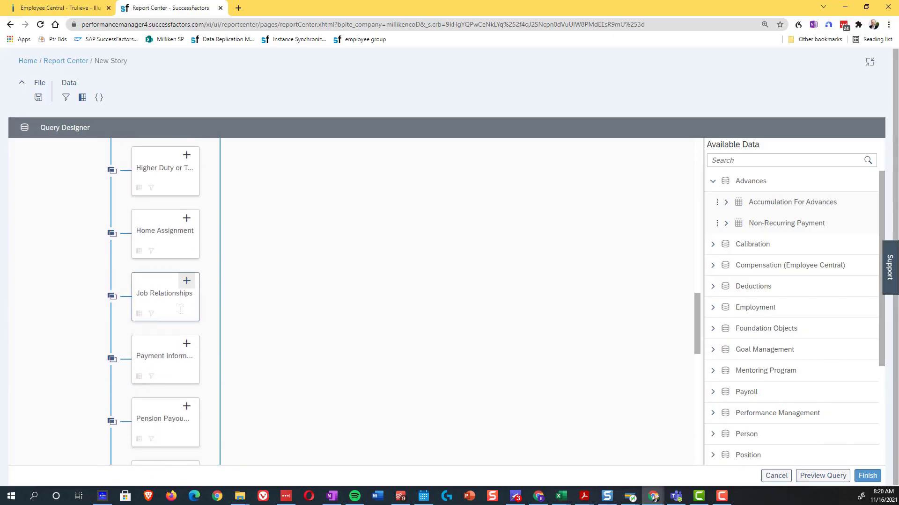
{"action": "scroll", "coordinate": [182, 319], "scroll_direction": "up", "scroll_amount": 8}
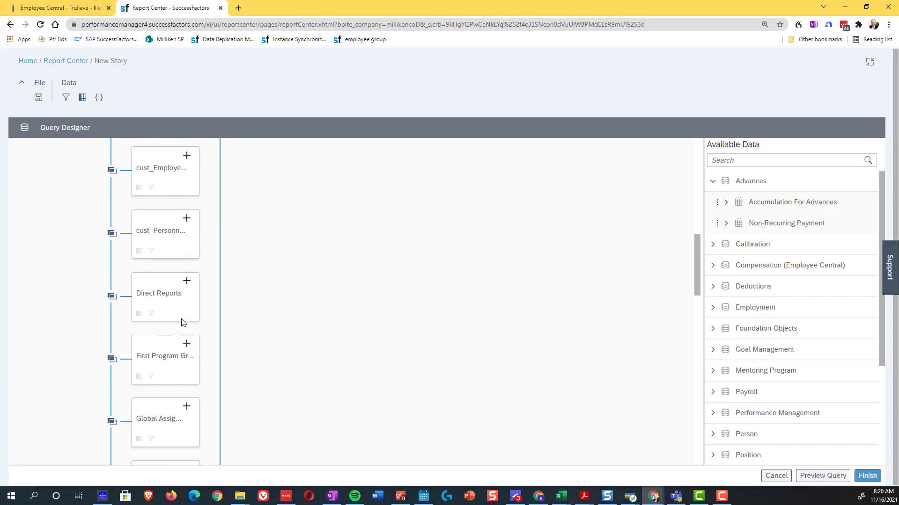
{"action": "scroll", "coordinate": [182, 322], "scroll_direction": "up", "scroll_amount": 4}
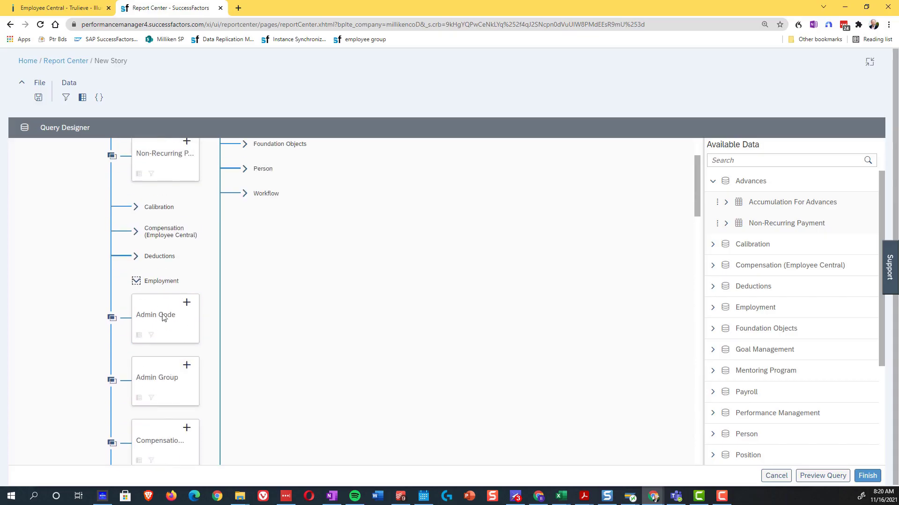
{"action": "scroll", "coordinate": [90, 155], "scroll_direction": "up", "scroll_amount": 1}
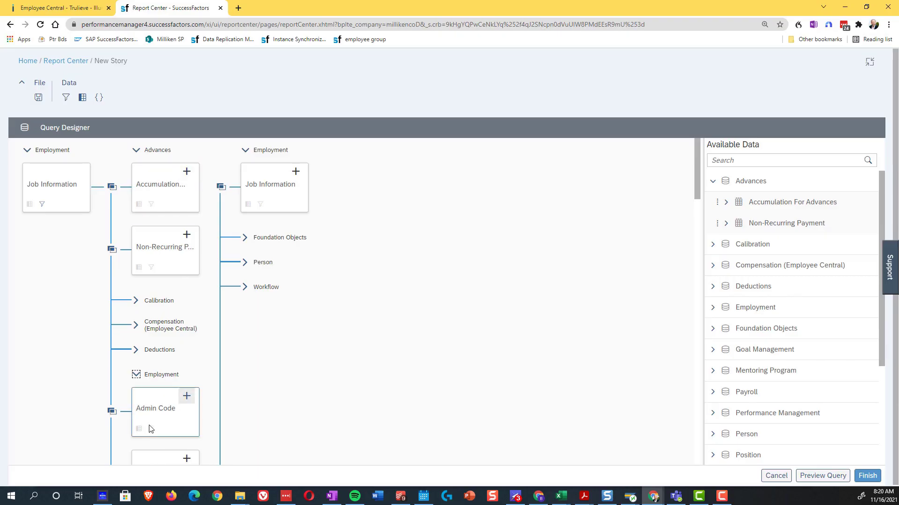
{"action": "scroll", "coordinate": [178, 407], "scroll_direction": "down", "scroll_amount": 5}
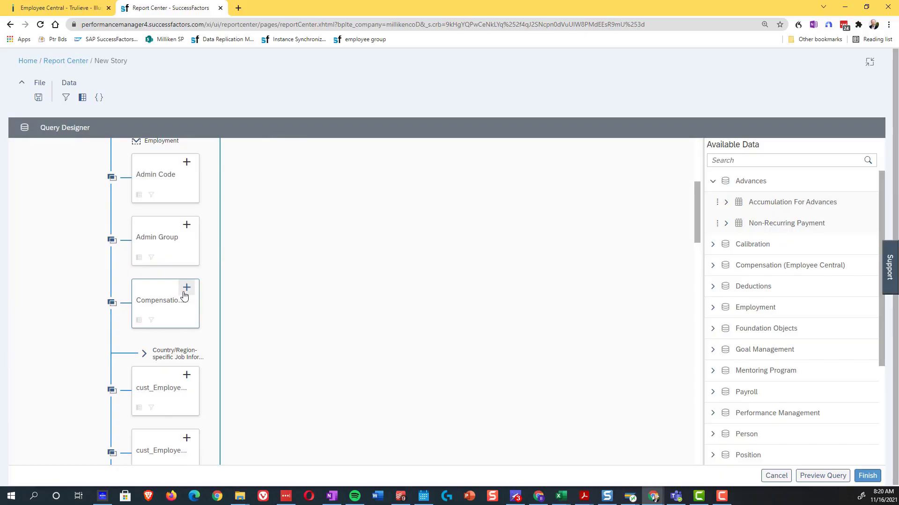
{"action": "left_click", "coordinate": [185, 293]}
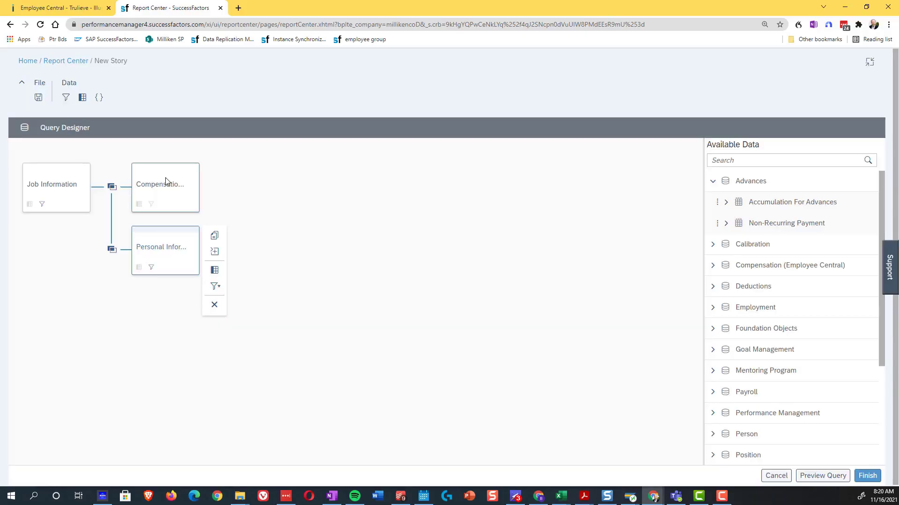
{"action": "left_click", "coordinate": [171, 188]}
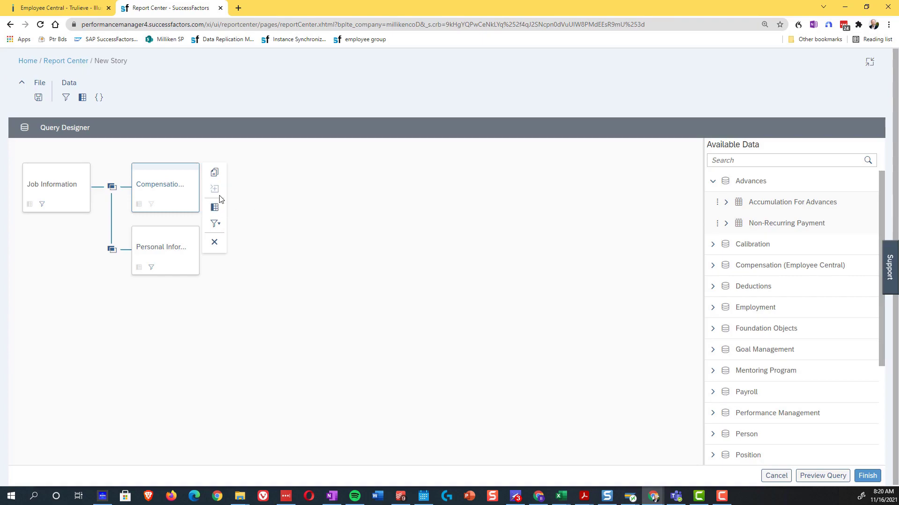
{"action": "left_click", "coordinate": [163, 255]}
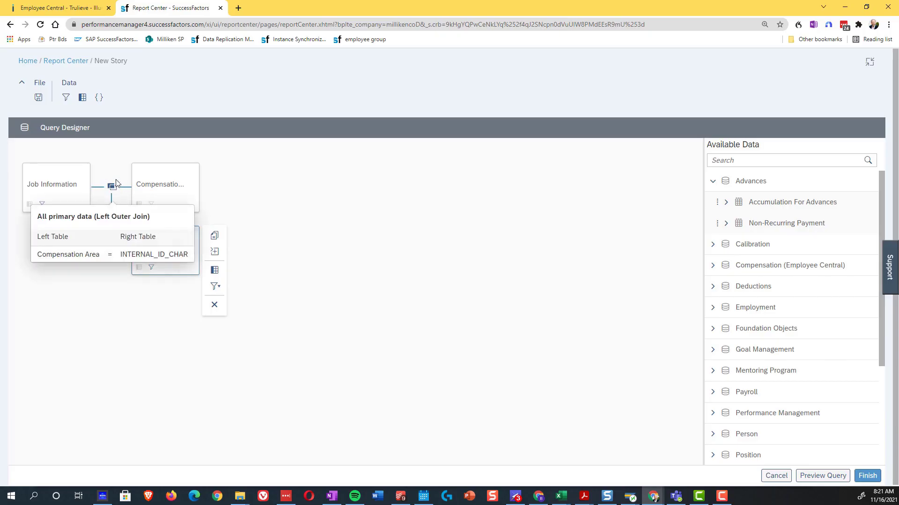
{"action": "mouse_move", "coordinate": [113, 189]}
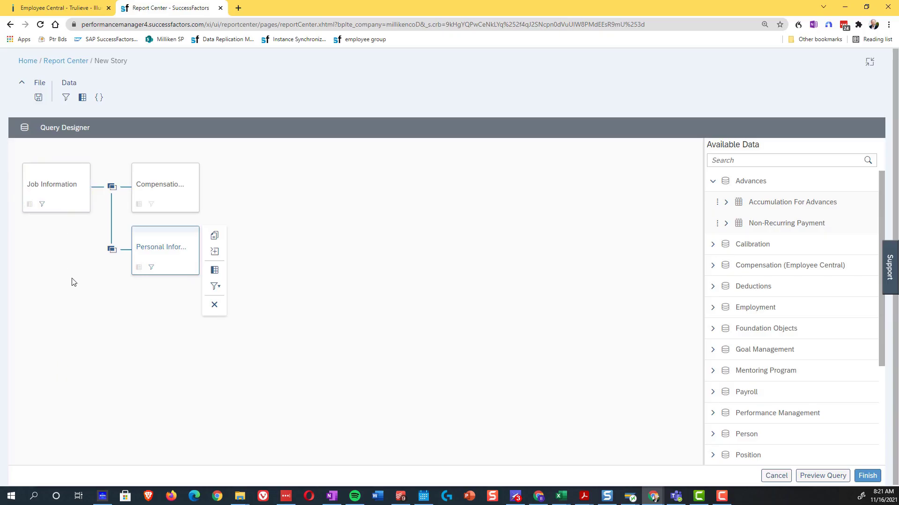
{"action": "left_click", "coordinate": [115, 189]}
{"action": "mouse_move", "coordinate": [107, 187]}
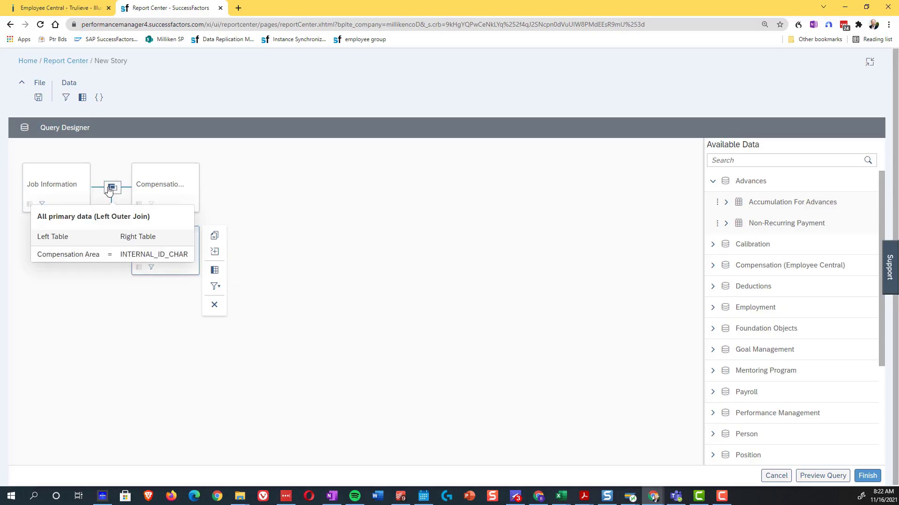
{"action": "left_click", "coordinate": [113, 187]}
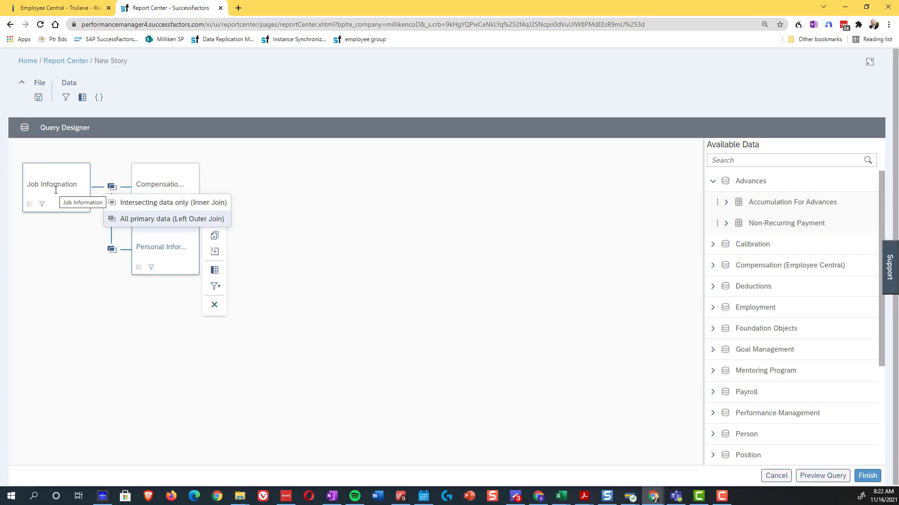
{"action": "left_click", "coordinate": [66, 249]}
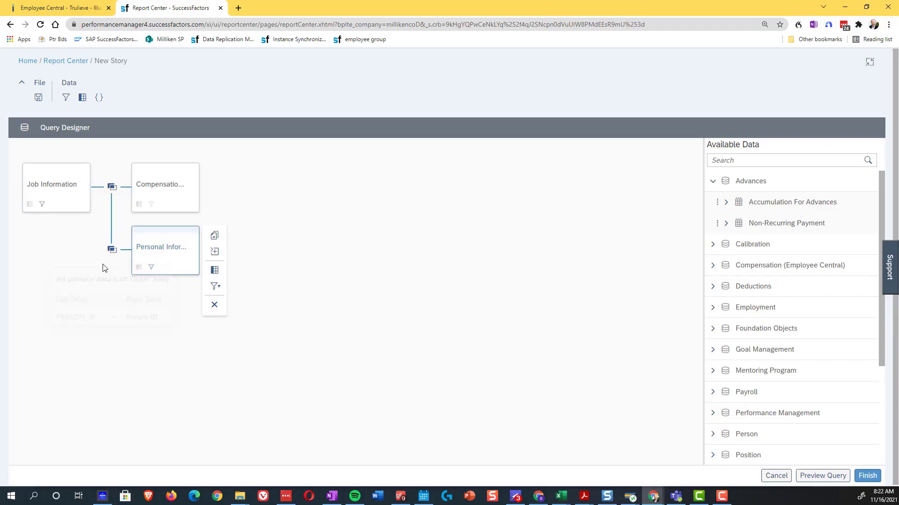
{"action": "mouse_move", "coordinate": [113, 189]}
{"action": "mouse_move", "coordinate": [66, 201]}
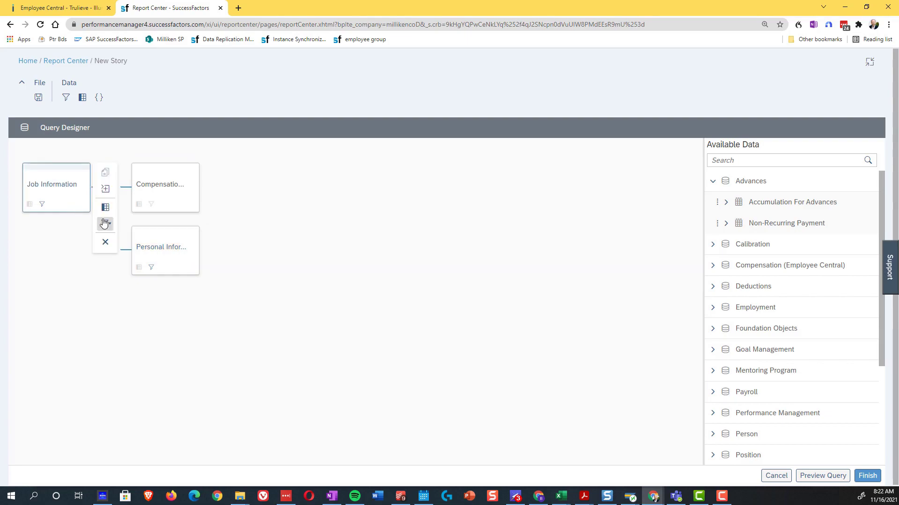
- Expand the Position category and commit the Position table joined to Job Information
{"action": "left_click", "coordinate": [106, 192]}
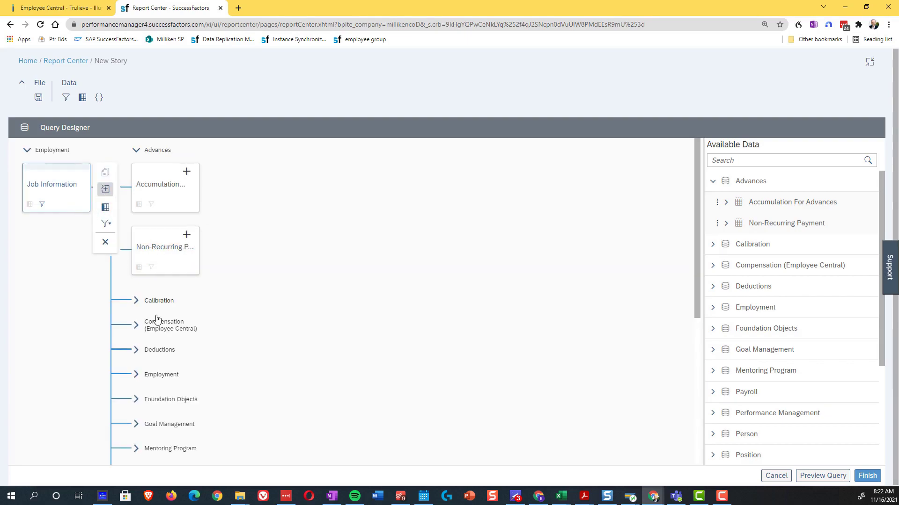
{"action": "scroll", "coordinate": [62, 305], "scroll_direction": "down", "scroll_amount": 2}
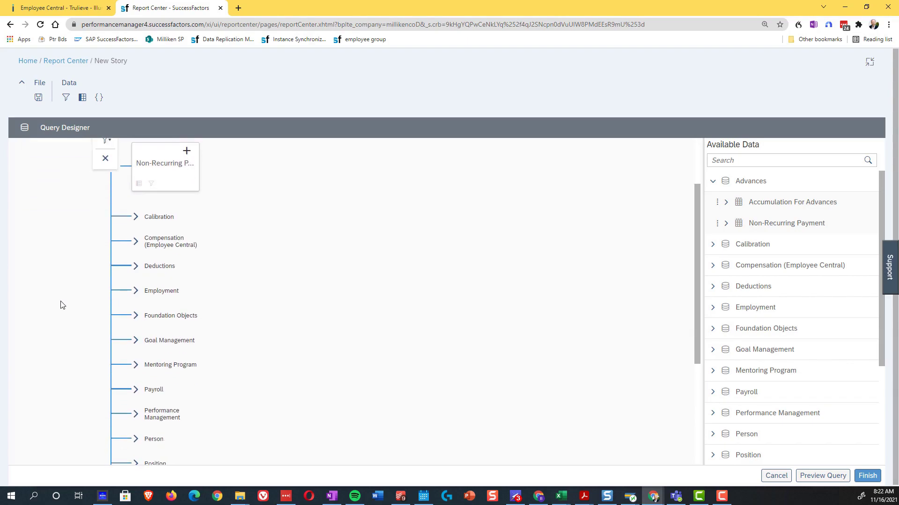
{"action": "scroll", "coordinate": [62, 305], "scroll_direction": "down", "scroll_amount": 1}
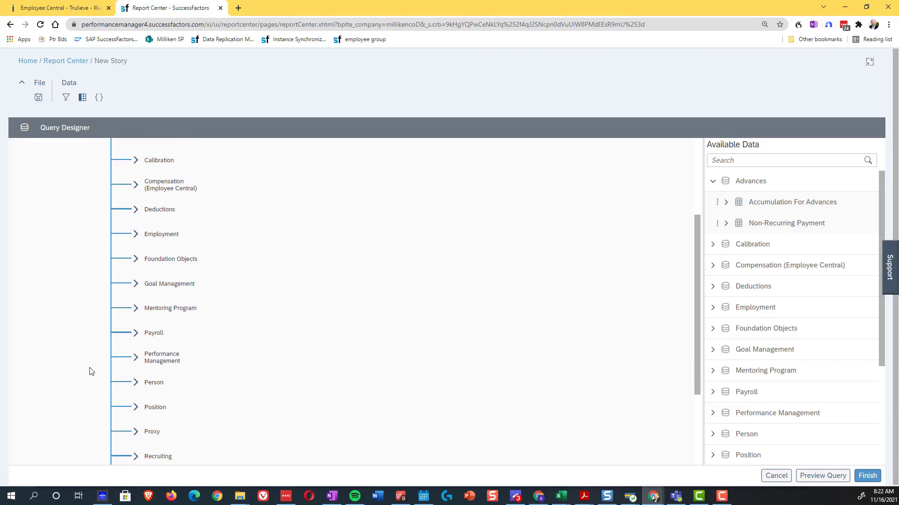
{"action": "left_click", "coordinate": [135, 408]}
{"action": "scroll", "coordinate": [141, 384], "scroll_direction": "down", "scroll_amount": 3}
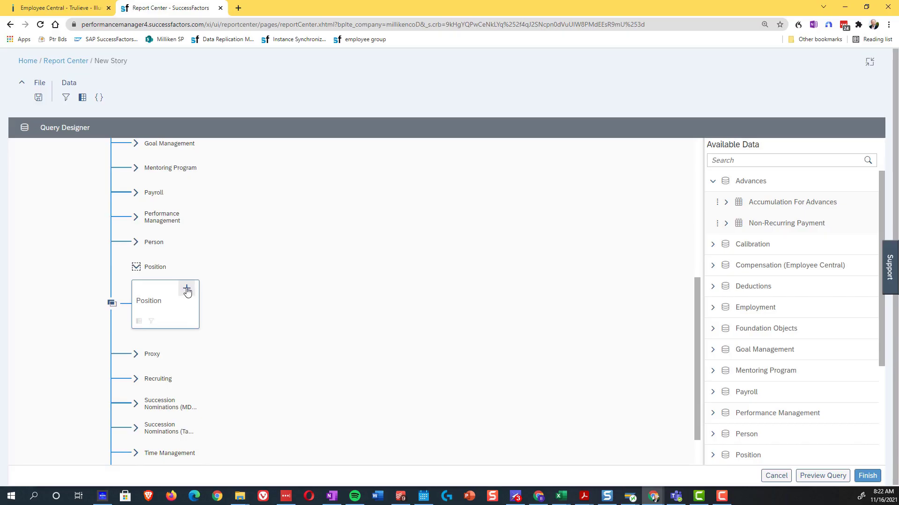
{"action": "left_click", "coordinate": [187, 290]}
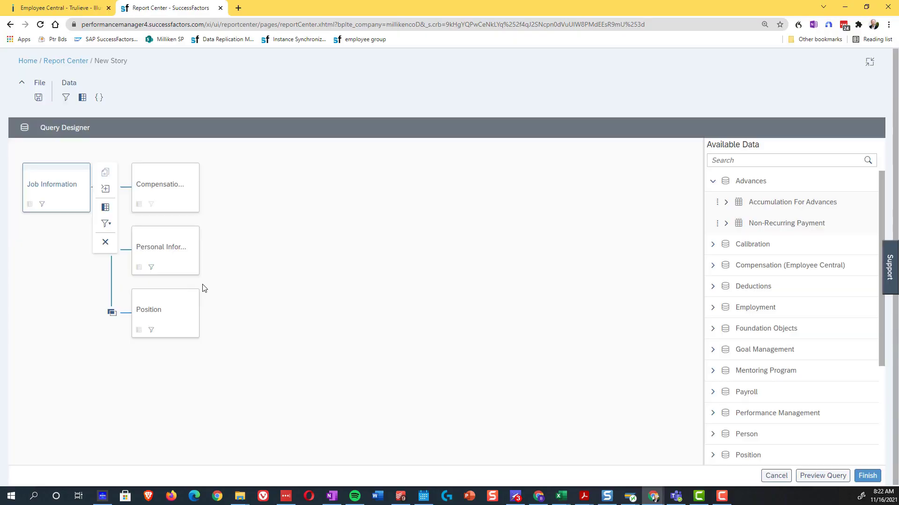
- Show Position's joinable tables, expanding Foundation Objects, then collapse them back
{"action": "left_click", "coordinate": [181, 320]}
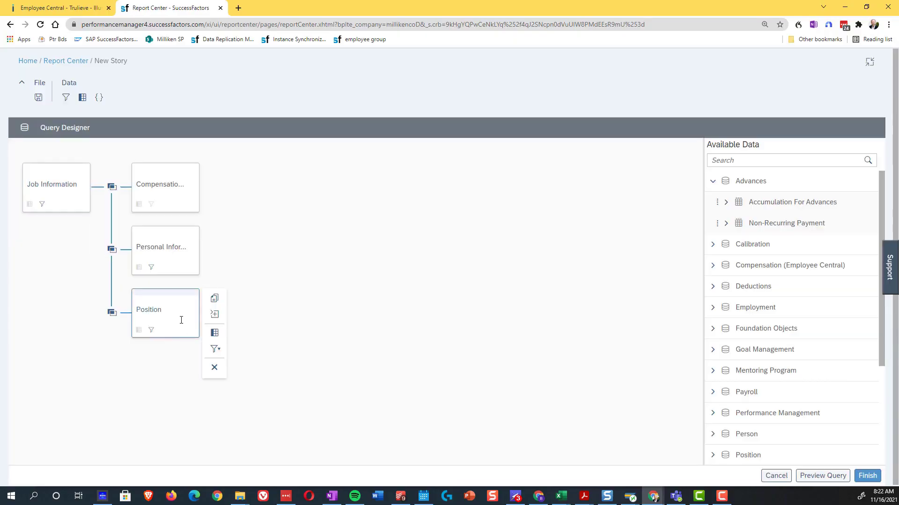
{"action": "left_click", "coordinate": [214, 314]}
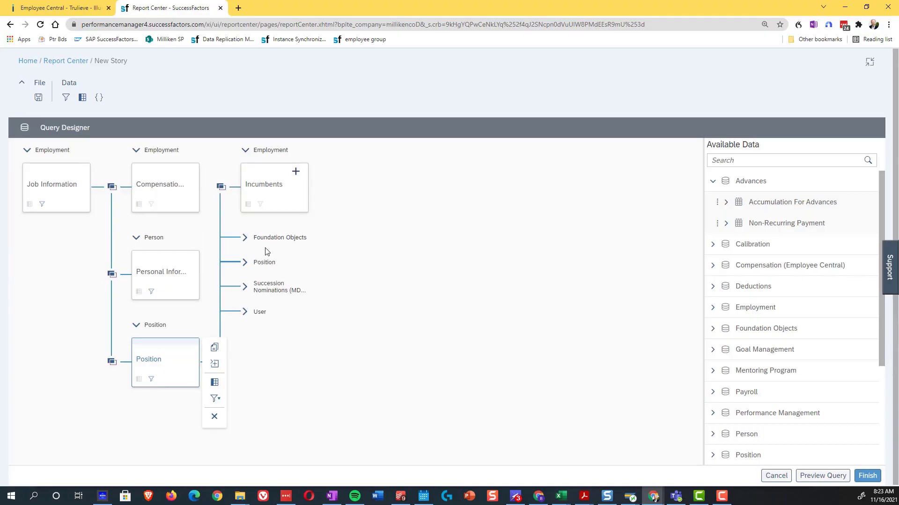
{"action": "left_click", "coordinate": [245, 237]}
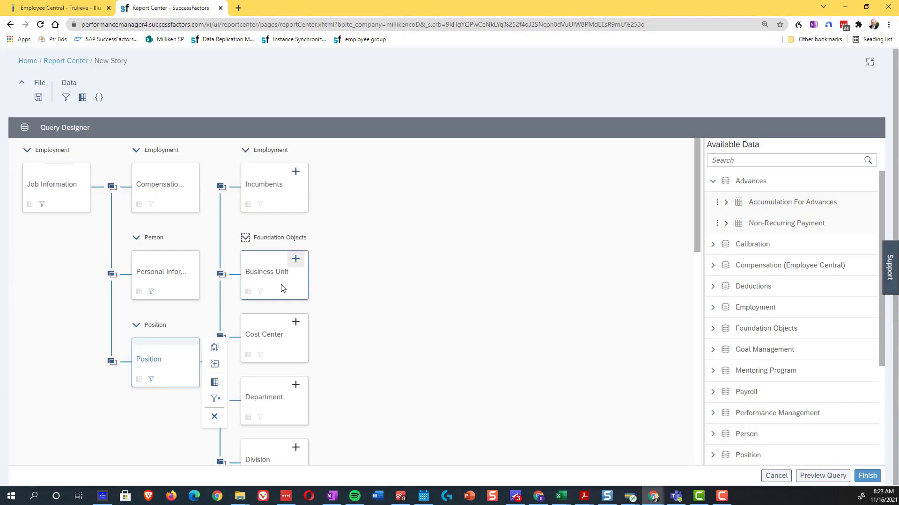
{"action": "scroll", "coordinate": [281, 282], "scroll_direction": "down", "scroll_amount": 1}
{"action": "scroll", "coordinate": [281, 281], "scroll_direction": "up", "scroll_amount": 1}
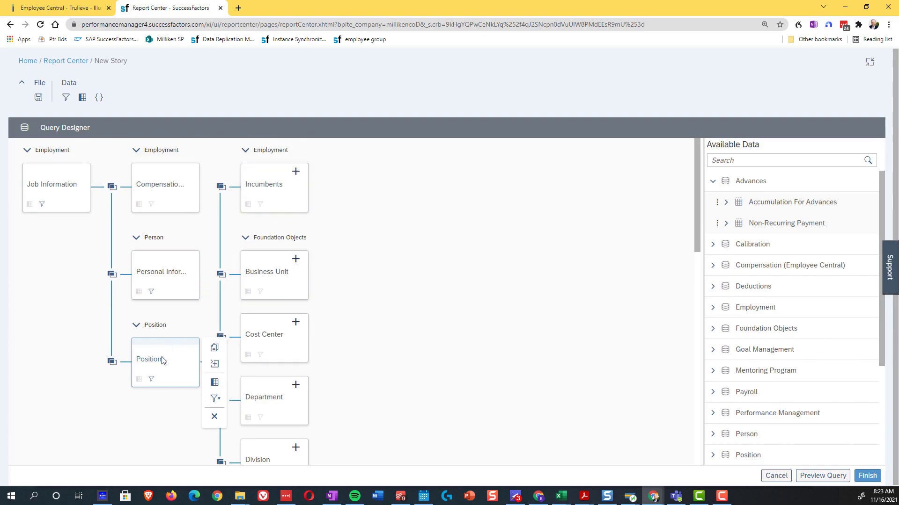
{"action": "left_click", "coordinate": [214, 364]}
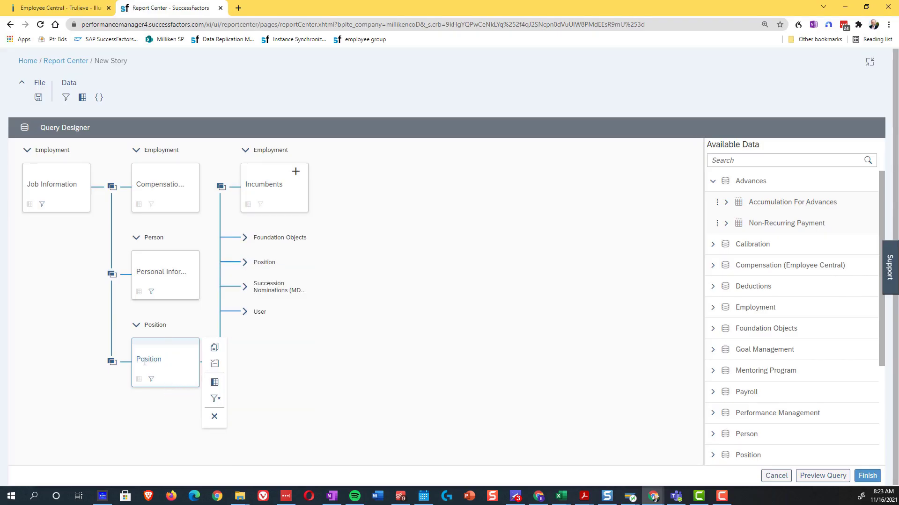
- List Job Information's joinable tables and expand Goal Management to show All Templates and 2022 Strive templates
{"action": "left_click", "coordinate": [58, 188]}
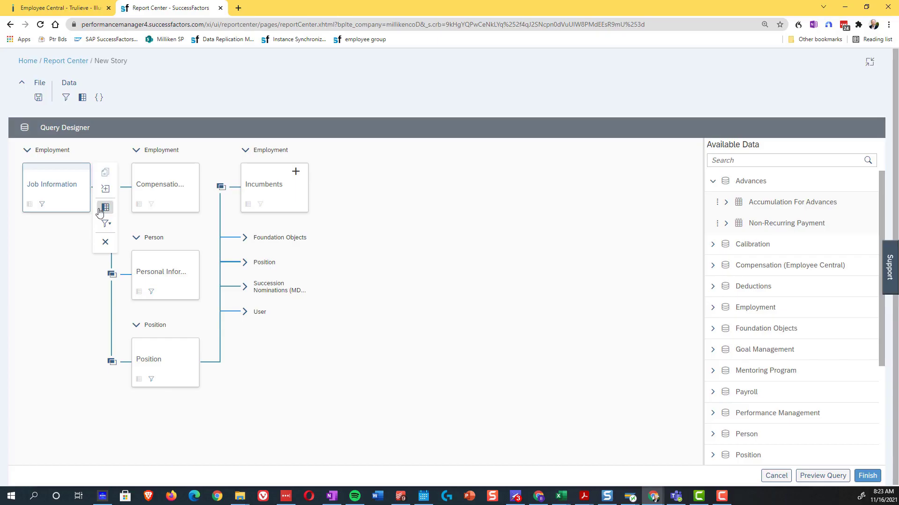
{"action": "left_click", "coordinate": [109, 190]}
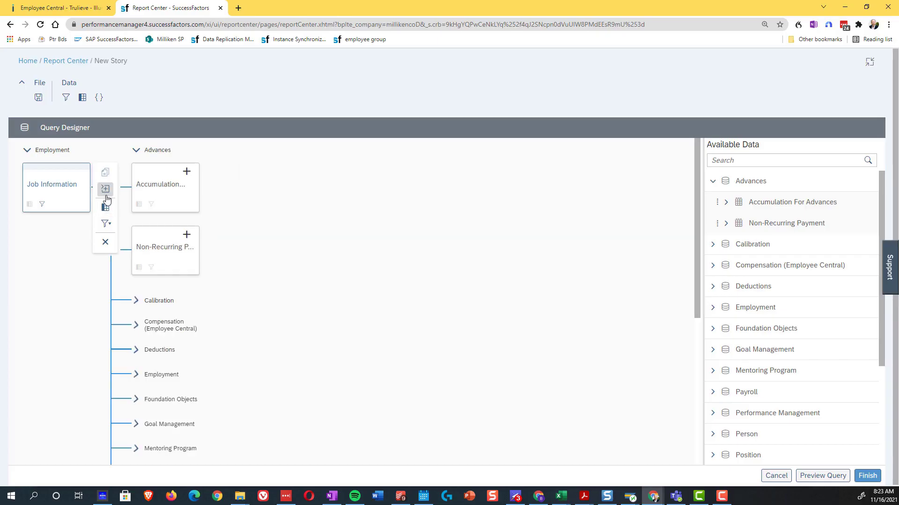
{"action": "scroll", "coordinate": [121, 291], "scroll_direction": "down", "scroll_amount": 6}
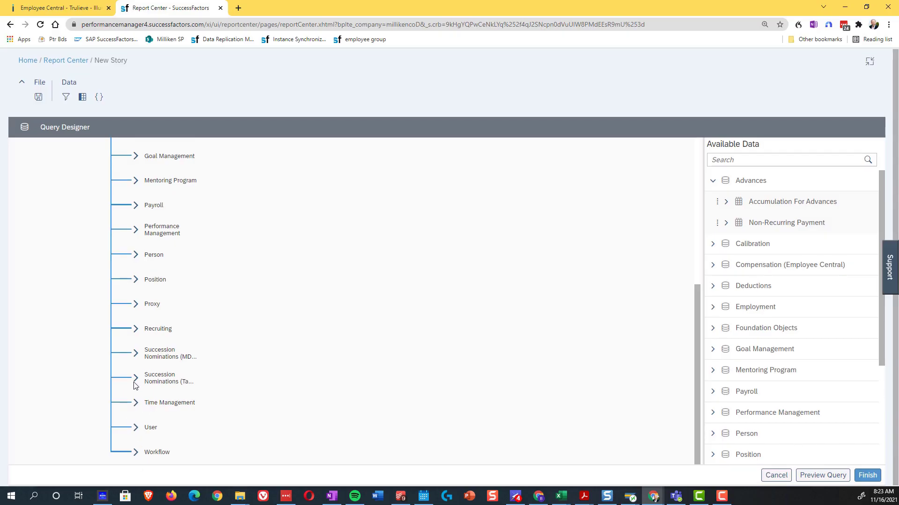
{"action": "scroll", "coordinate": [135, 385], "scroll_direction": "up", "scroll_amount": 5}
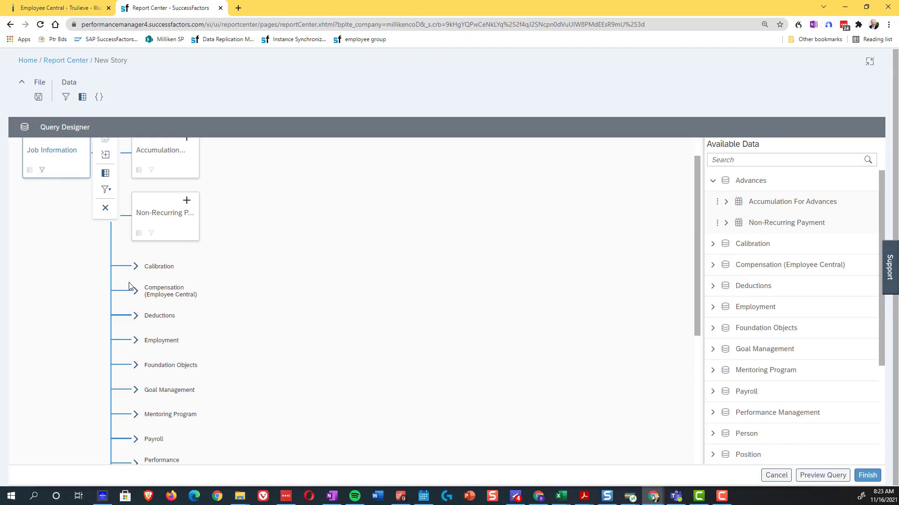
{"action": "scroll", "coordinate": [129, 292], "scroll_direction": "down", "scroll_amount": 1}
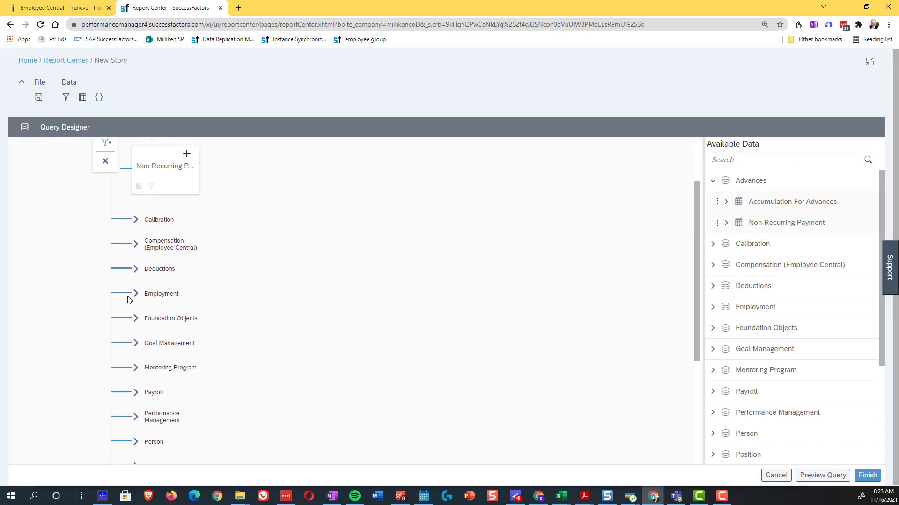
{"action": "left_click", "coordinate": [136, 344]}
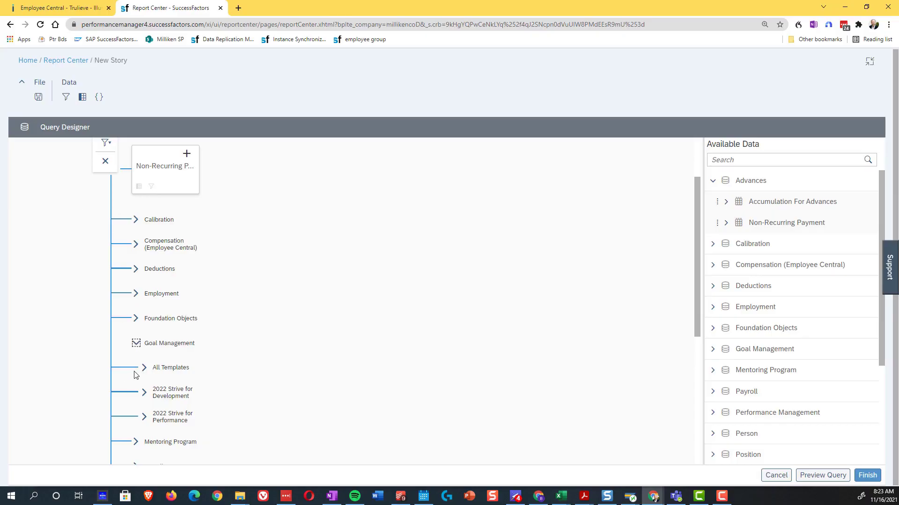
{"action": "scroll", "coordinate": [178, 374], "scroll_direction": "down", "scroll_amount": 1}
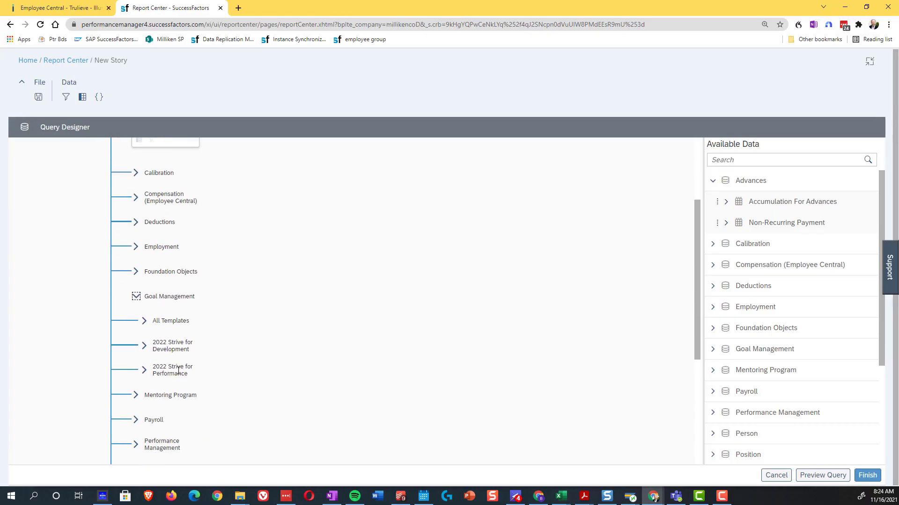
{"action": "scroll", "coordinate": [126, 378], "scroll_direction": "down", "scroll_amount": 2}
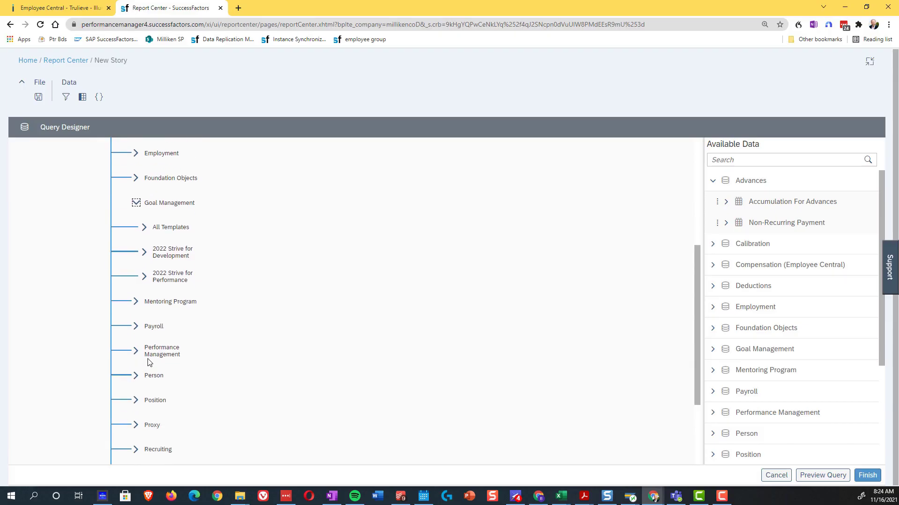
{"action": "scroll", "coordinate": [150, 359], "scroll_direction": "down", "scroll_amount": 2}
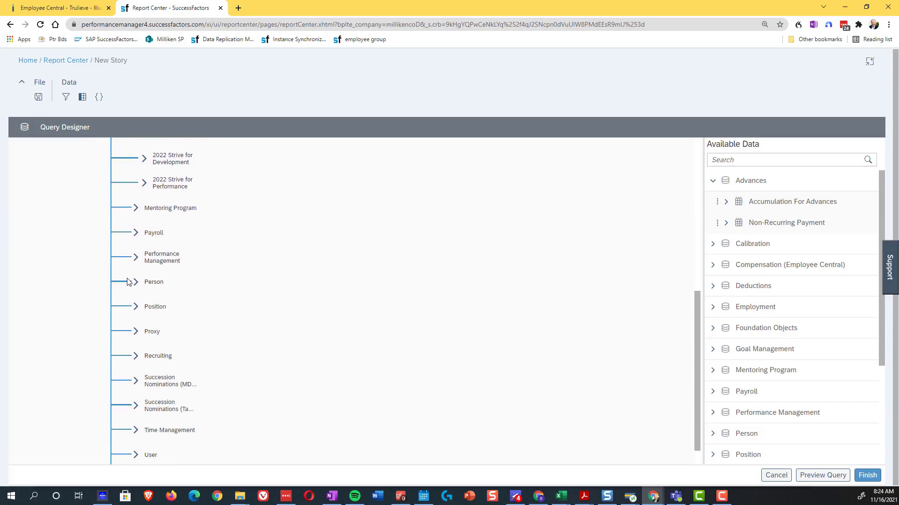
{"action": "scroll", "coordinate": [127, 278], "scroll_direction": "up", "scroll_amount": 8}
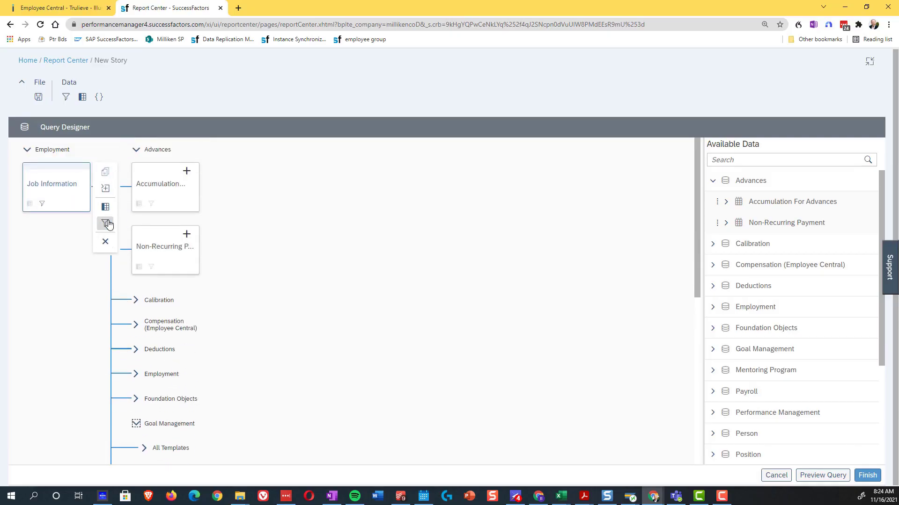